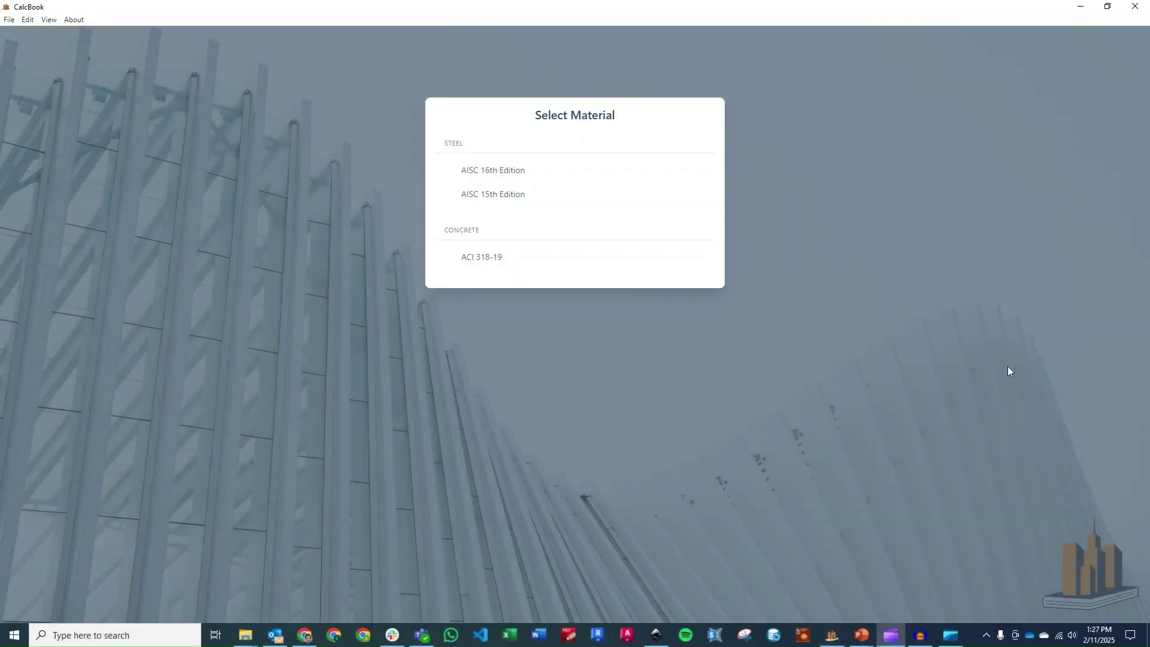
# Create an ACI 318-19 Concrete Member Design in Metric units with both Flexure and Shear checks ticked
pyautogui.click(659, 266)
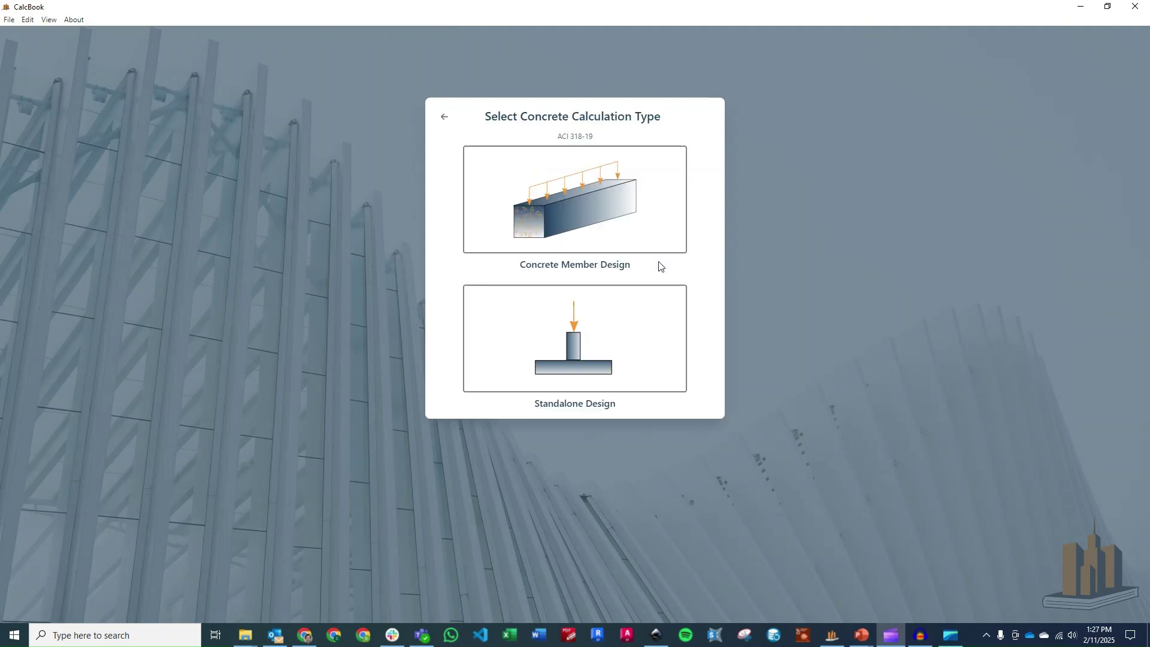
pyautogui.click(645, 213)
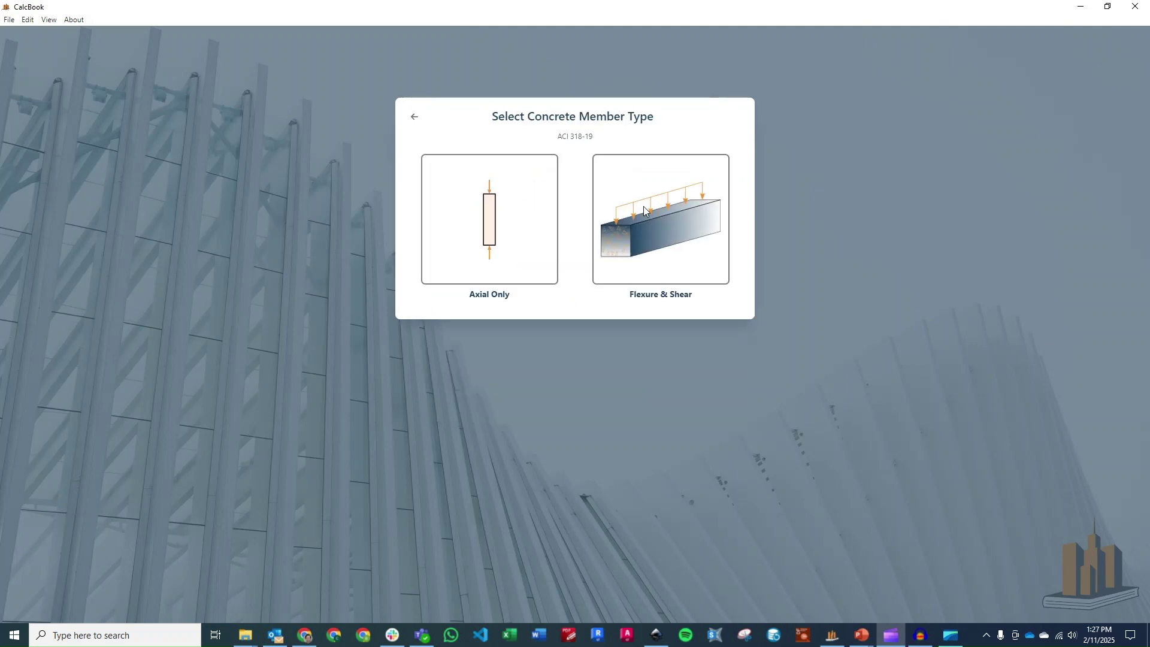
pyautogui.click(688, 227)
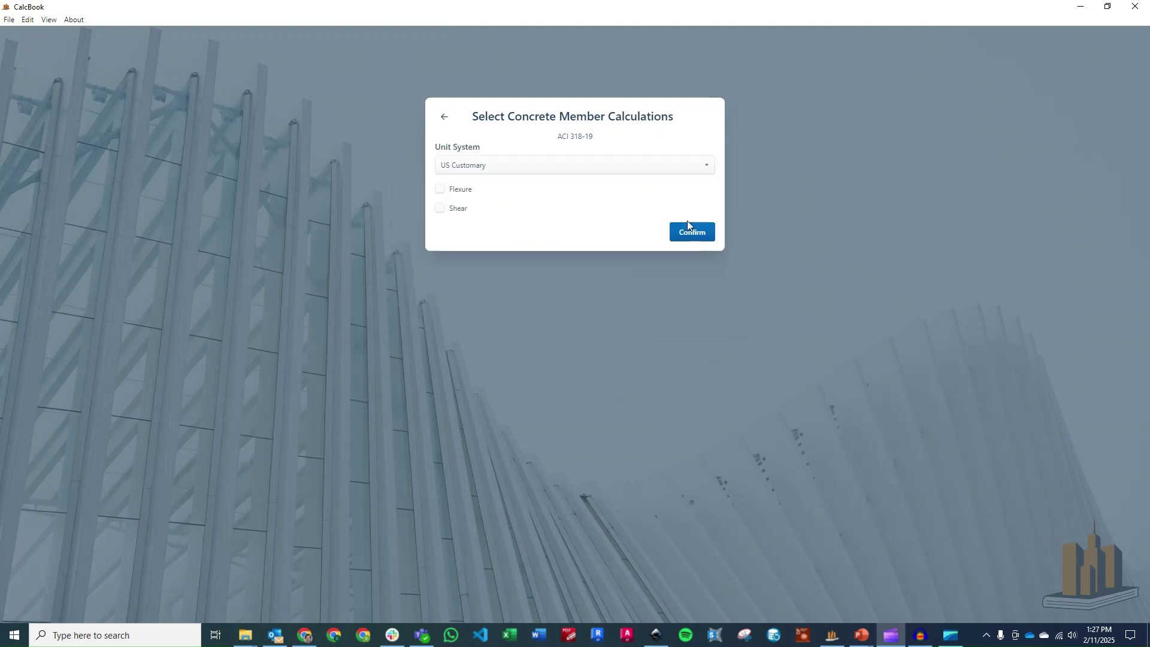
pyautogui.click(600, 165)
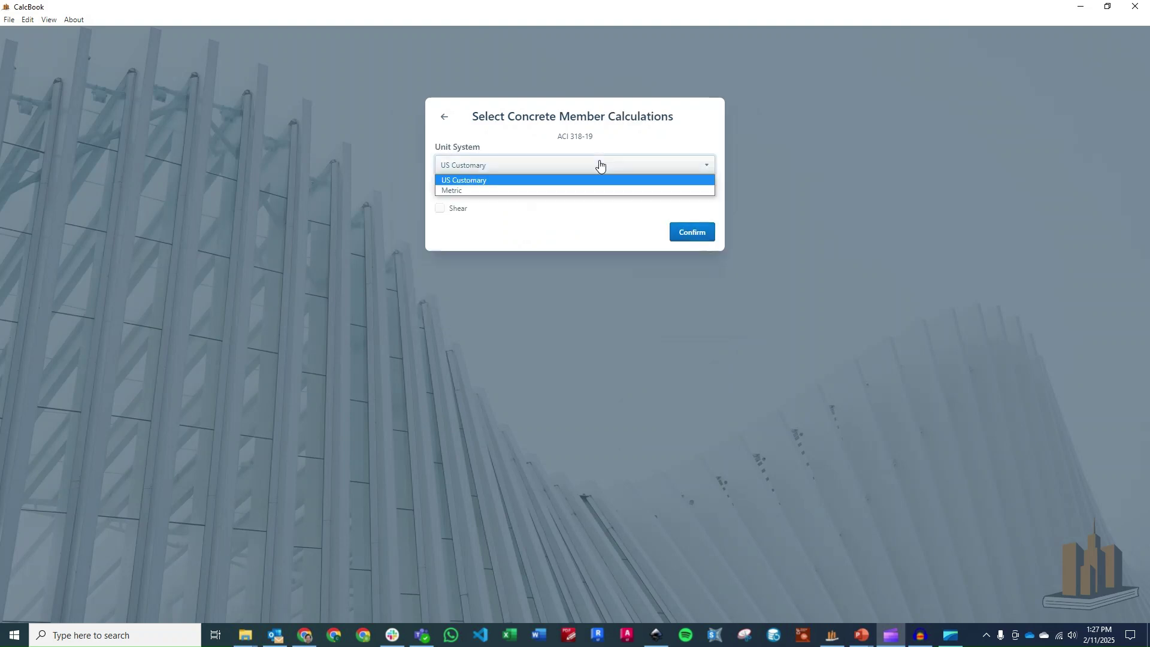
pyautogui.click(567, 191)
pyautogui.click(455, 190)
pyautogui.click(452, 209)
pyautogui.click(681, 234)
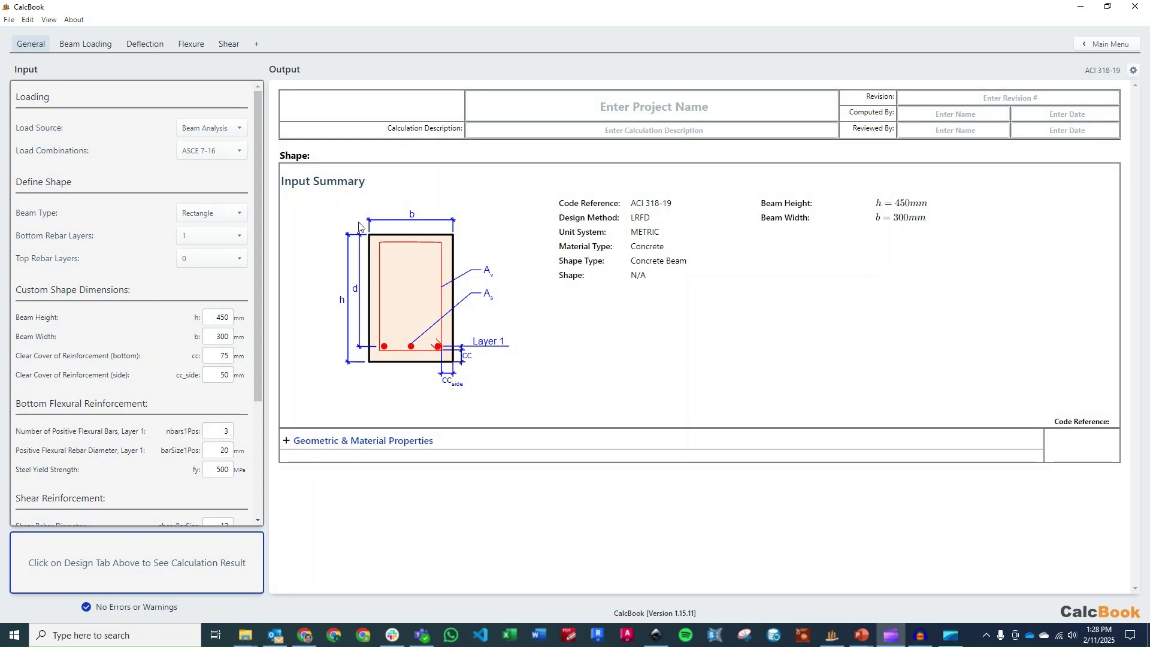
# Set Load Source to User Entered and Load Combinations to None
pyautogui.click(223, 131)
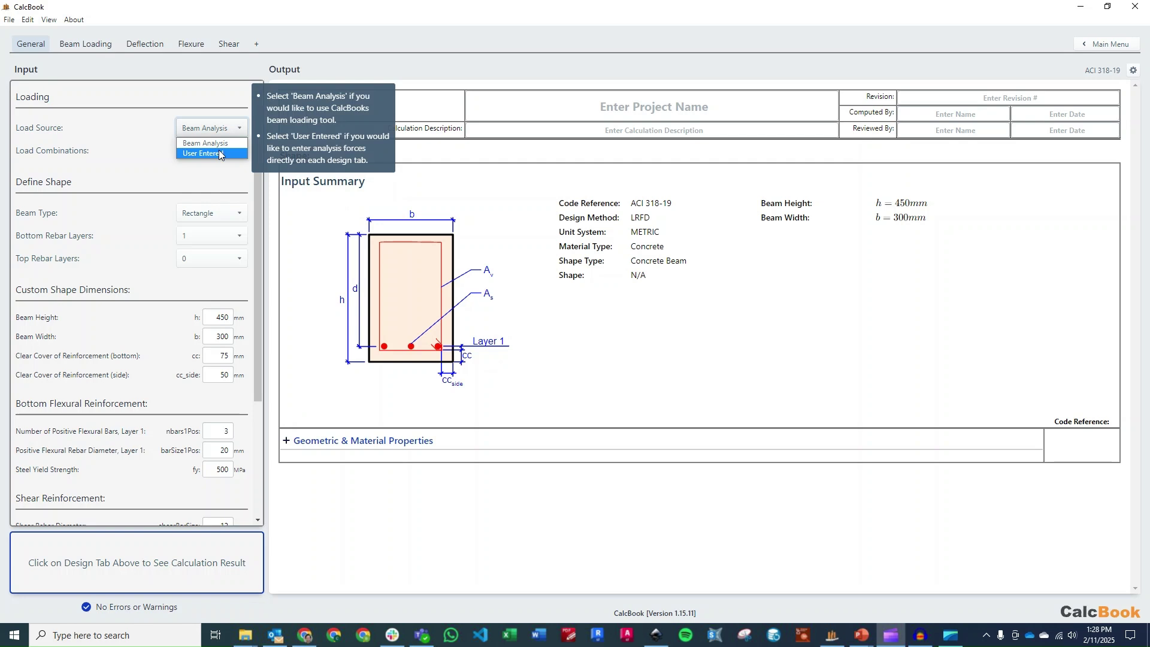
pyautogui.click(220, 153)
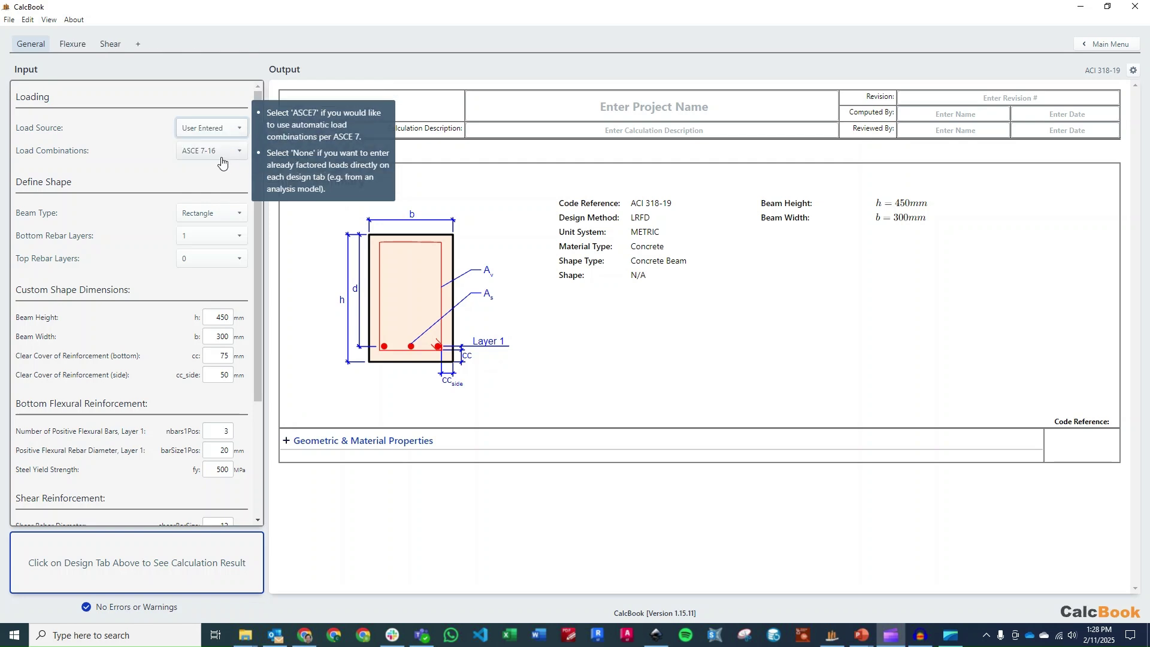
pyautogui.click(222, 153)
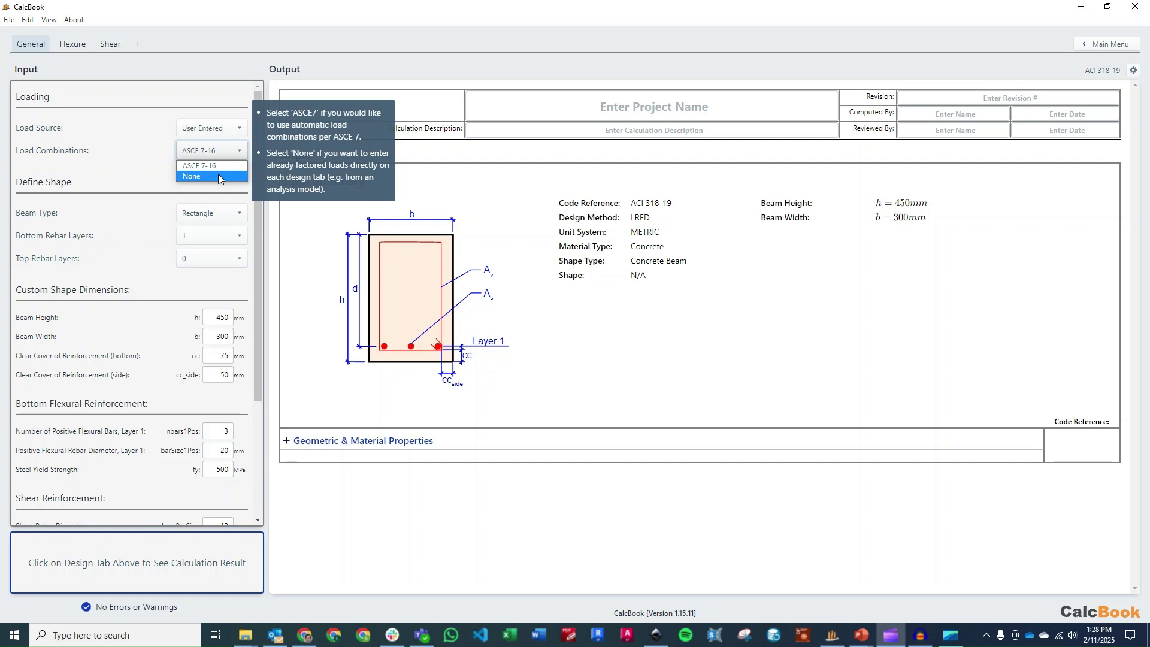
pyautogui.click(218, 176)
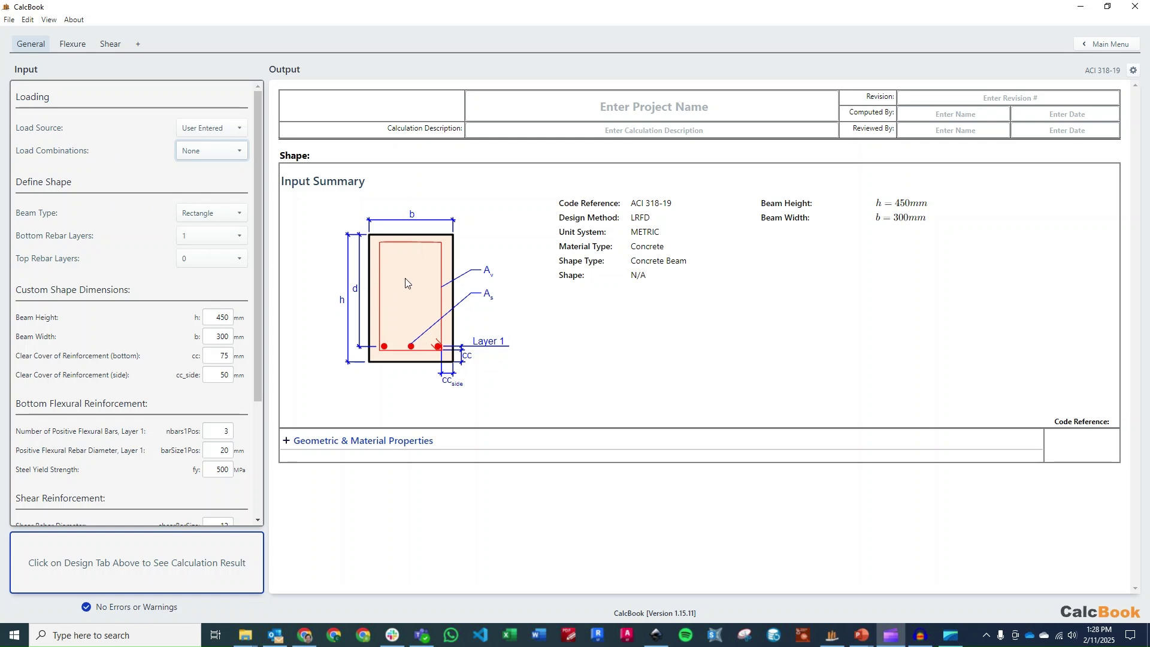
# Keep the Rectangle beam type with one bottom rebar layer, after briefly trying two layers
pyautogui.click(227, 222)
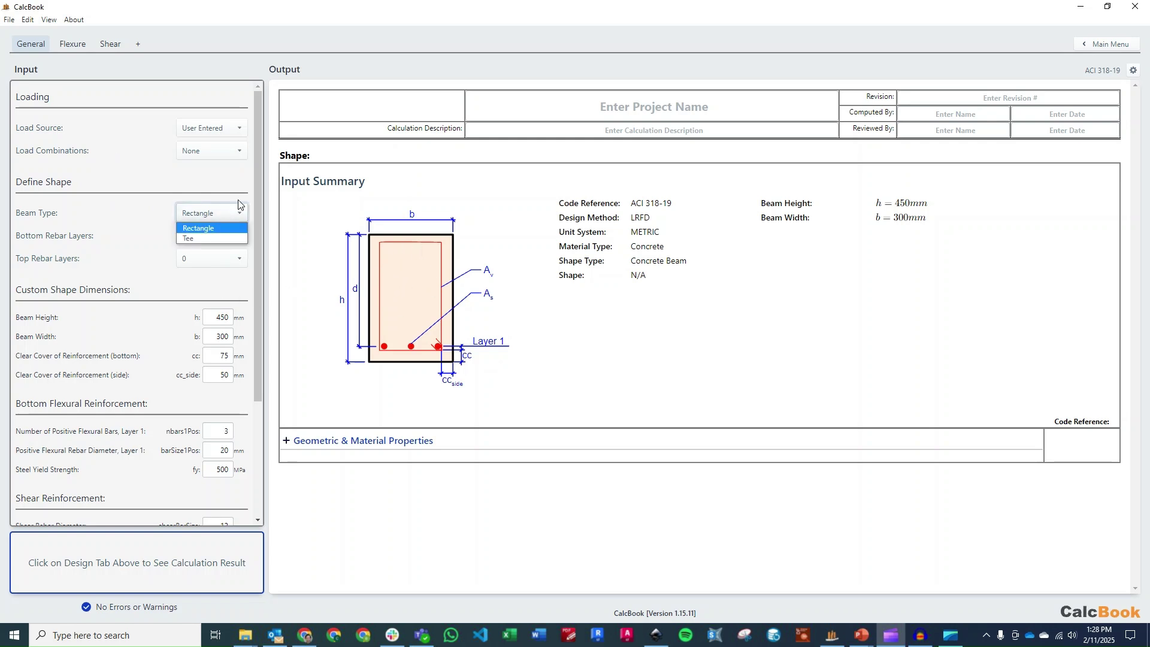
pyautogui.click(239, 213)
pyautogui.click(236, 239)
pyautogui.click(232, 260)
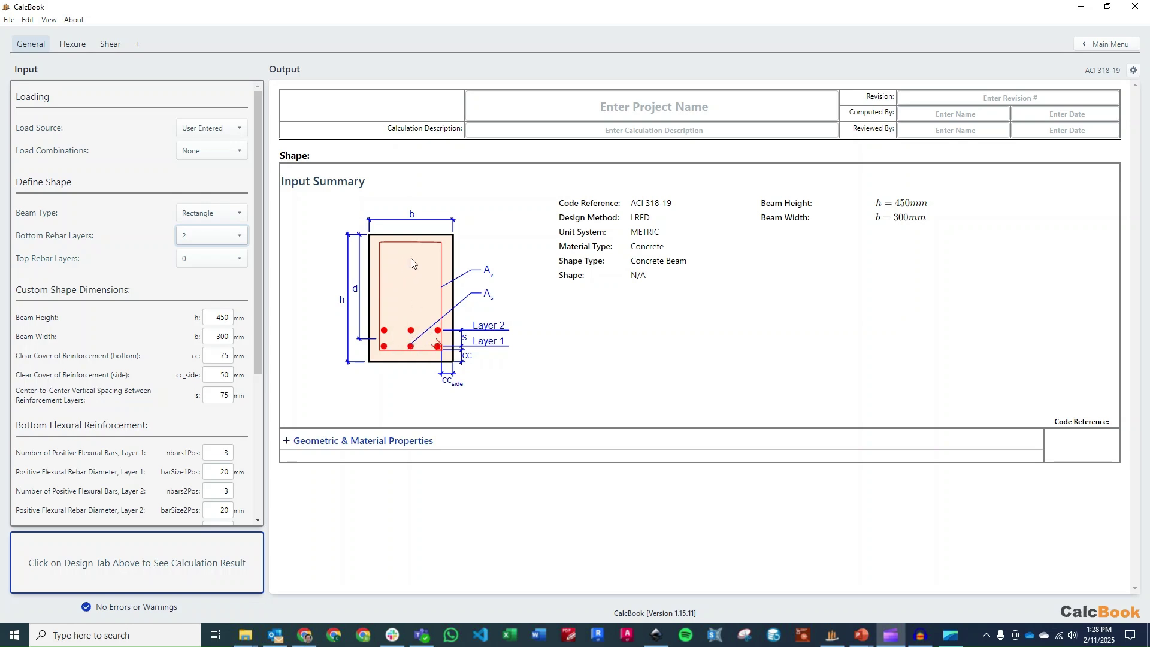
pyautogui.click(212, 242)
pyautogui.click(210, 251)
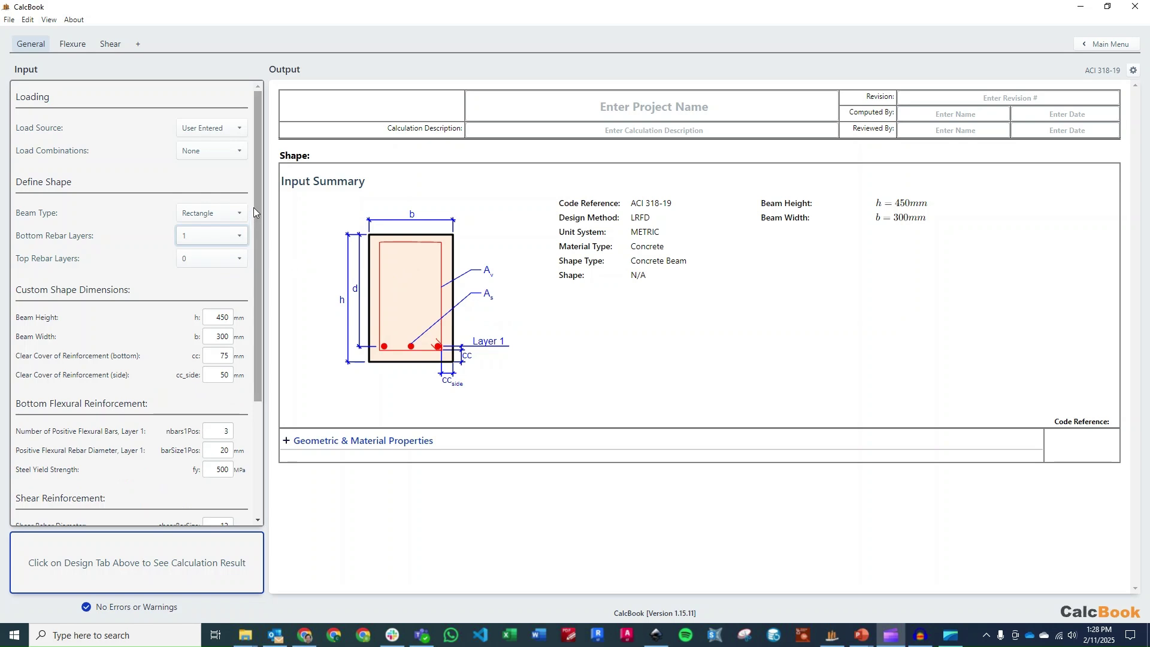
# Resize the beam to 600 mm deep and 250 mm wide, keeping the 75 mm bottom cover
pyautogui.moveTo(257, 193); pyautogui.dragTo(257, 283)
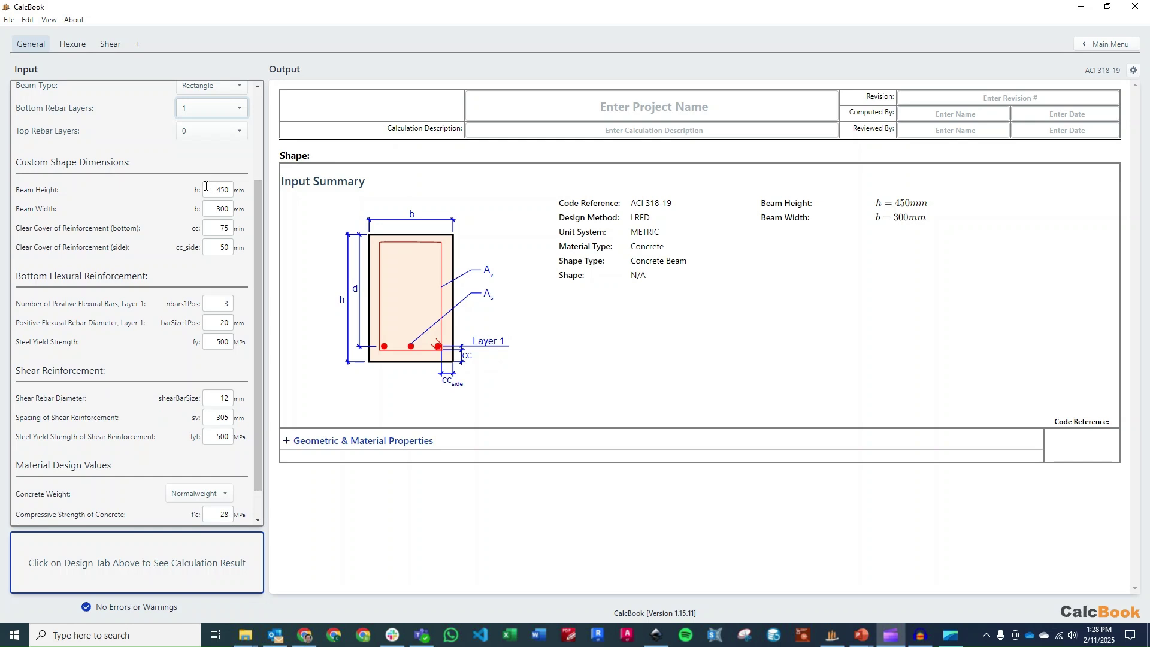
pyautogui.moveTo(206, 185); pyautogui.dragTo(244, 190)
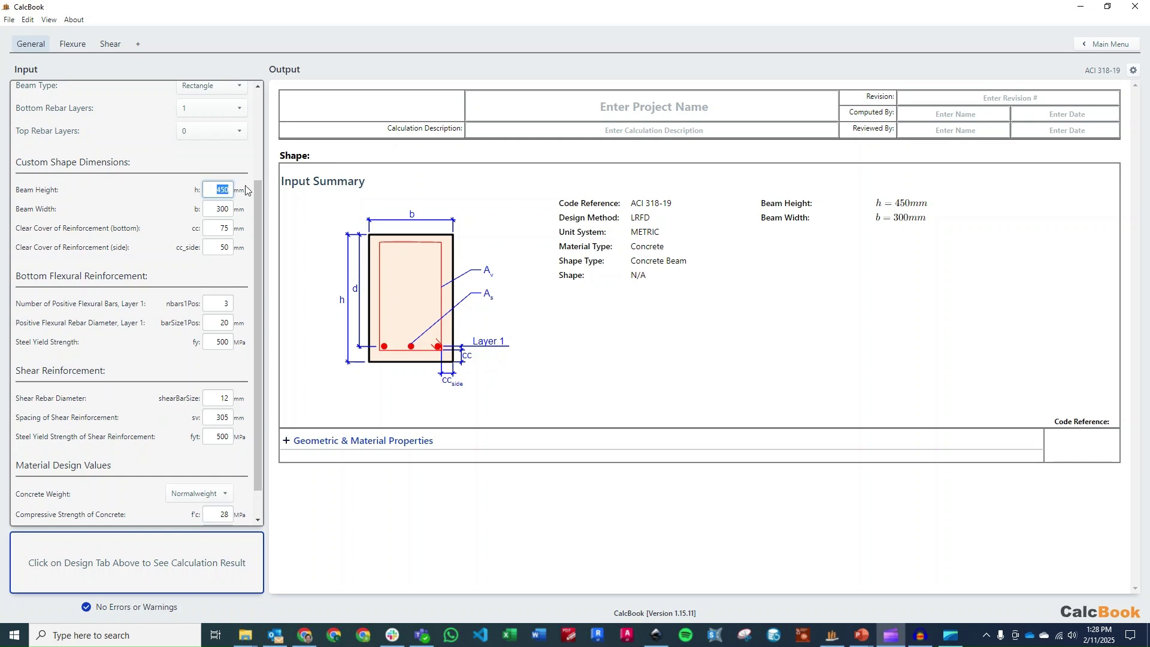
pyautogui.write('600')
pyautogui.press('Tab')
pyautogui.write('25')
pyautogui.press('Tab')
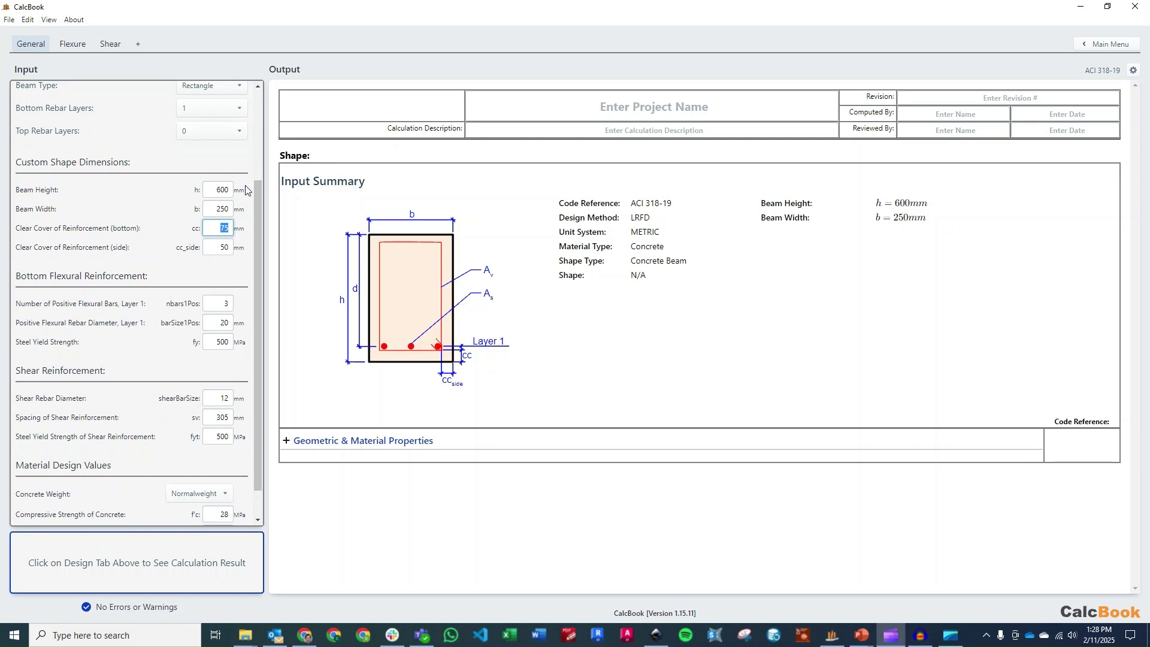
pyautogui.press('Tab')
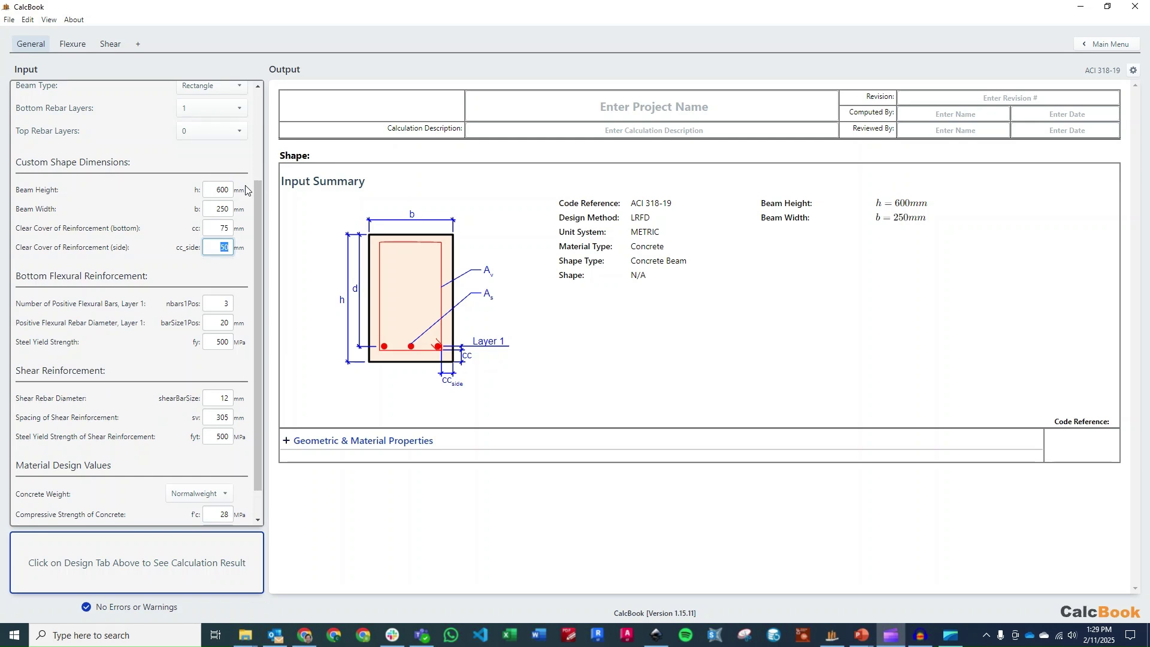
# Set three 20 mm bottom bars, 500 MPa steel and 12 mm stirrups at 300 mm, then view the flexure check
pyautogui.scroll(-1, 261, 239)
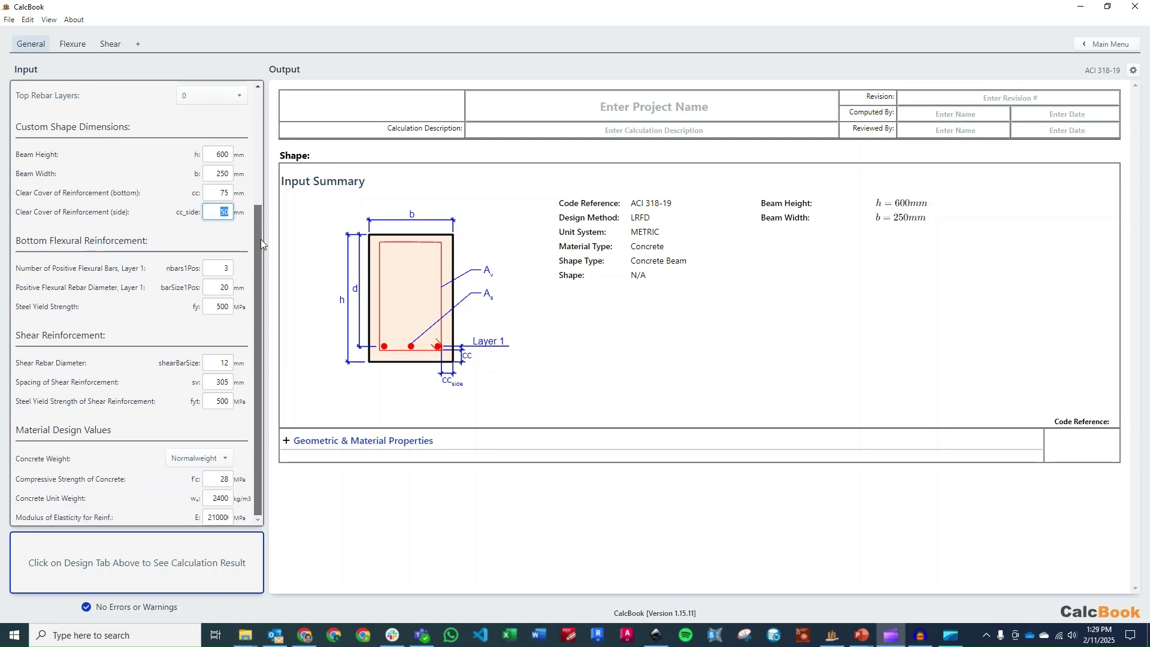
pyautogui.click(226, 267)
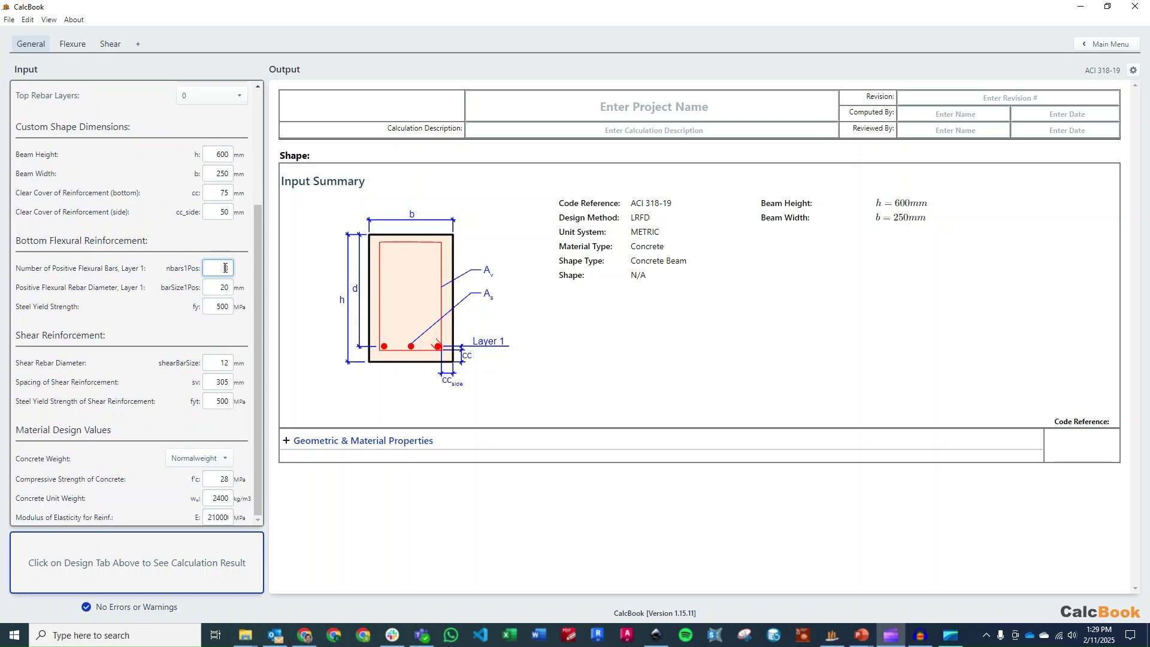
pyautogui.write('3')
pyautogui.click(222, 290)
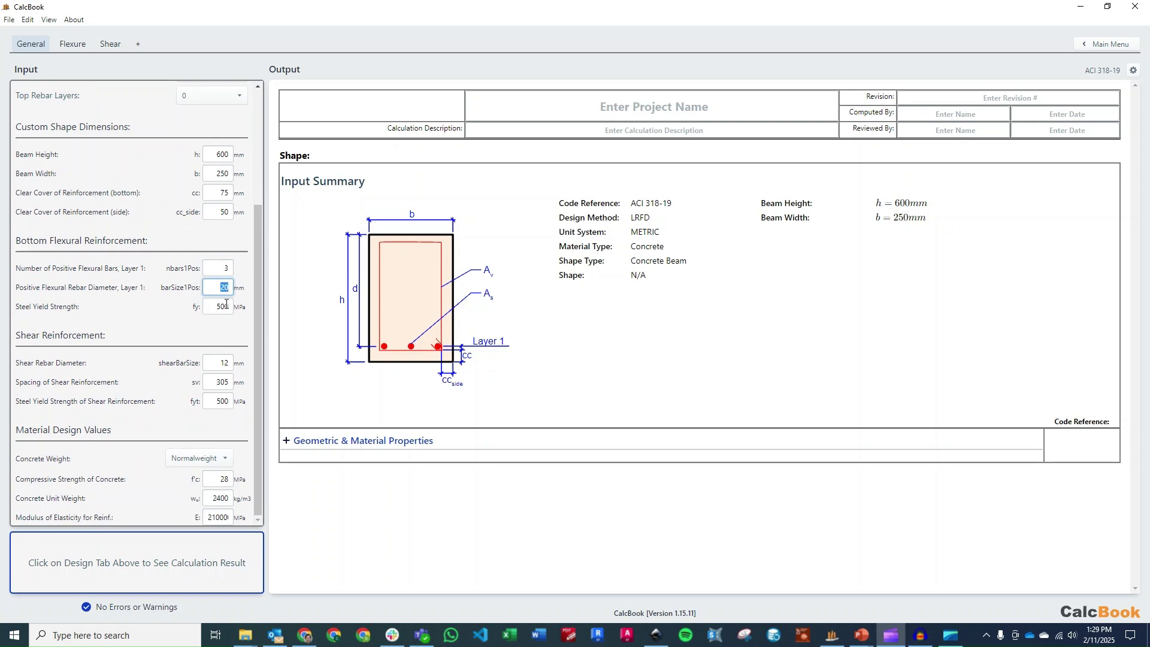
pyautogui.click(222, 308)
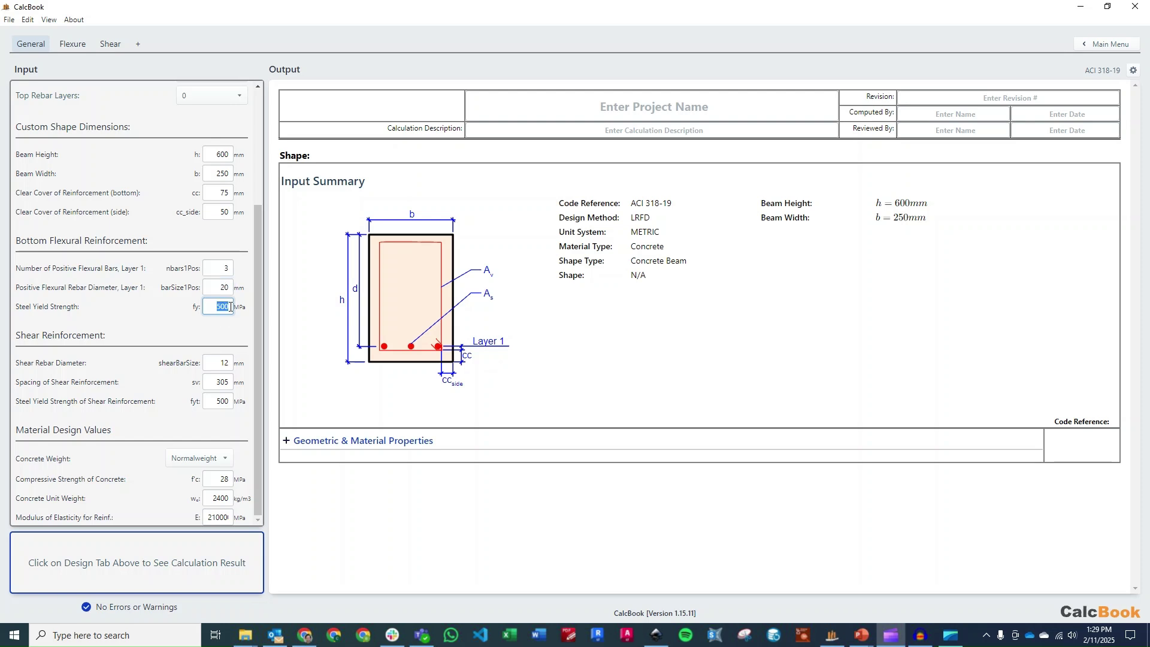
pyautogui.click(219, 362)
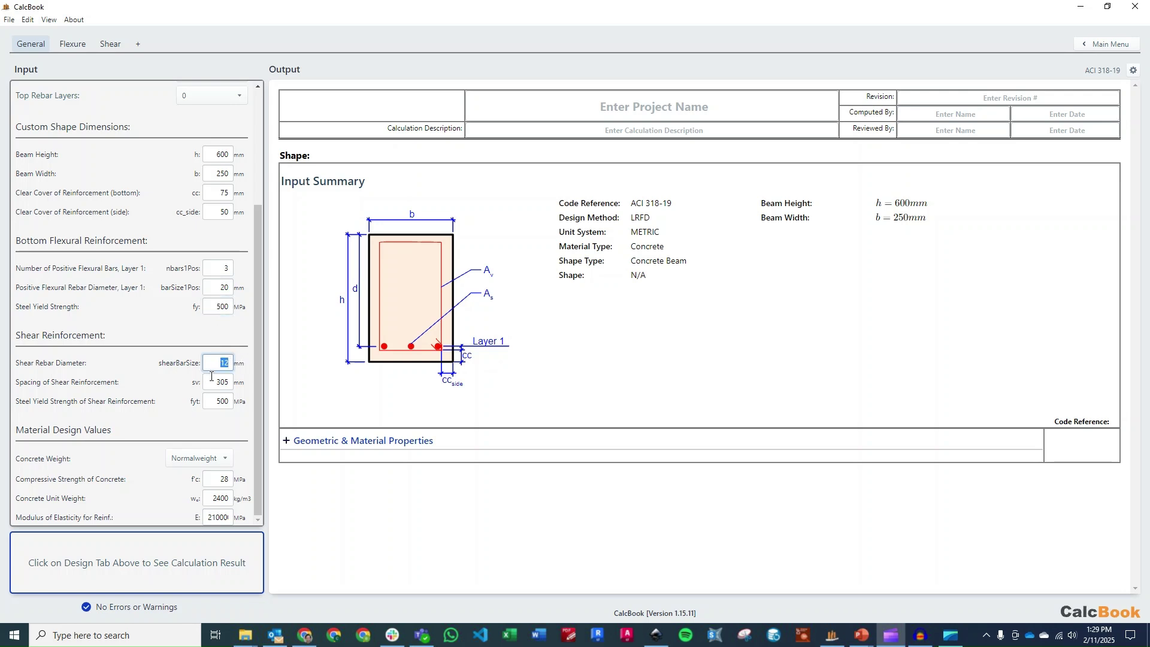
pyautogui.press('Tab')
pyautogui.write('300')
pyautogui.click(224, 400)
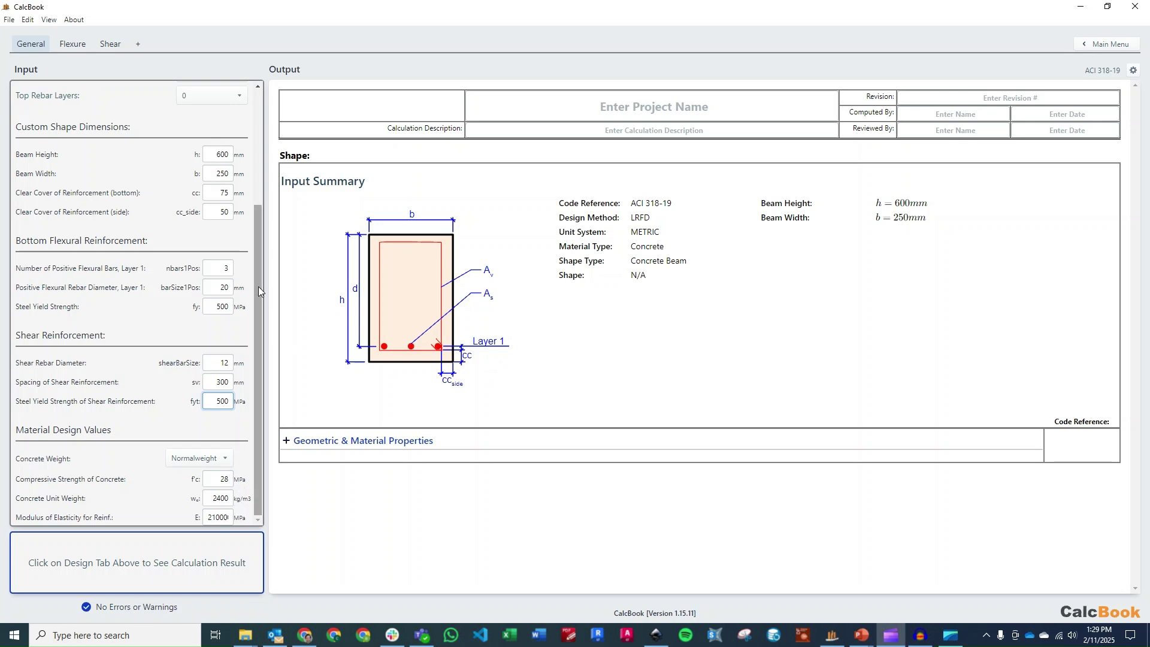
pyautogui.moveTo(258, 286); pyautogui.dragTo(262, 156)
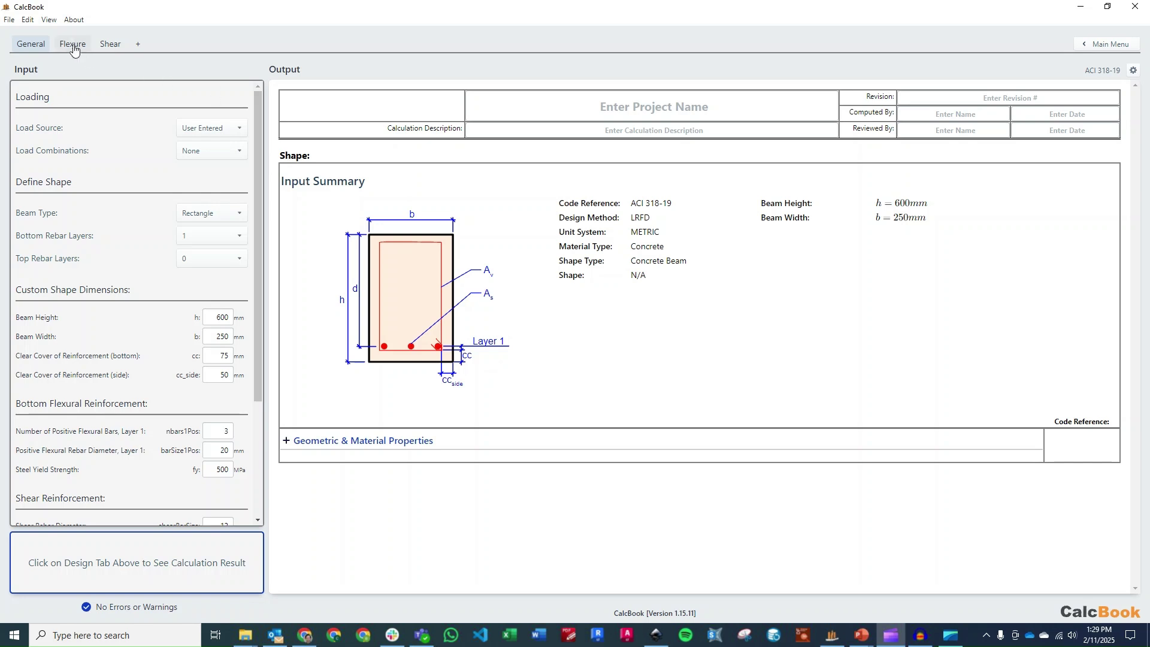
pyautogui.click(70, 44)
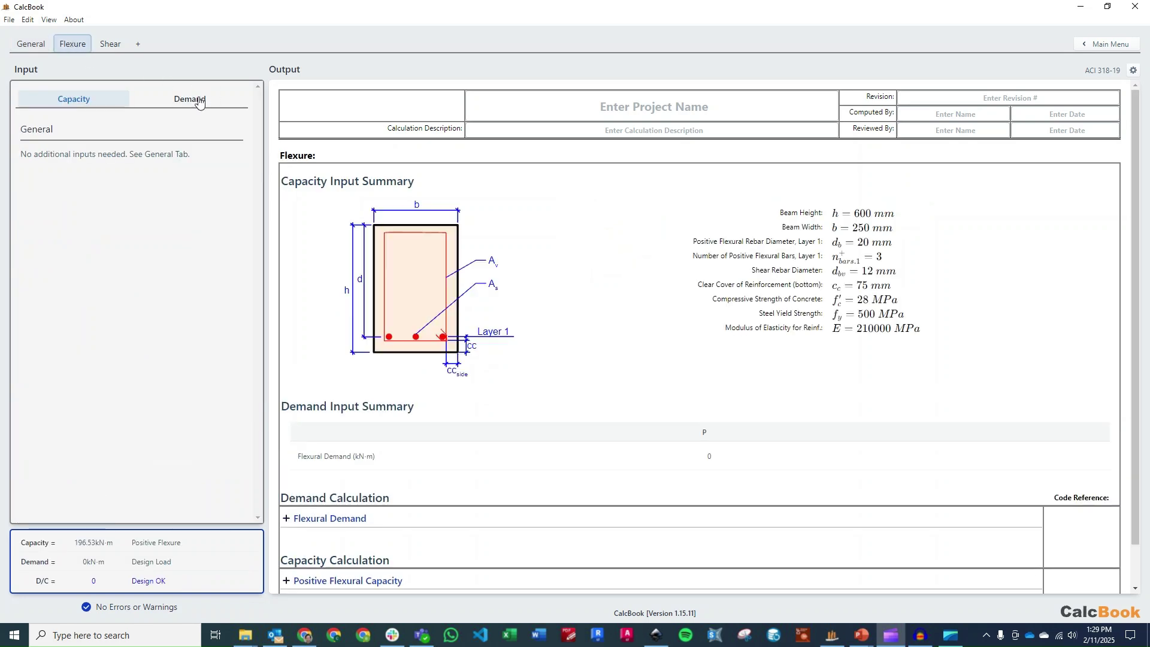
# Enter a 195 kN·m flexural Design Load P so the flexure check shows D/C 0.99, Design OK
pyautogui.click(191, 101)
pyautogui.click(209, 153)
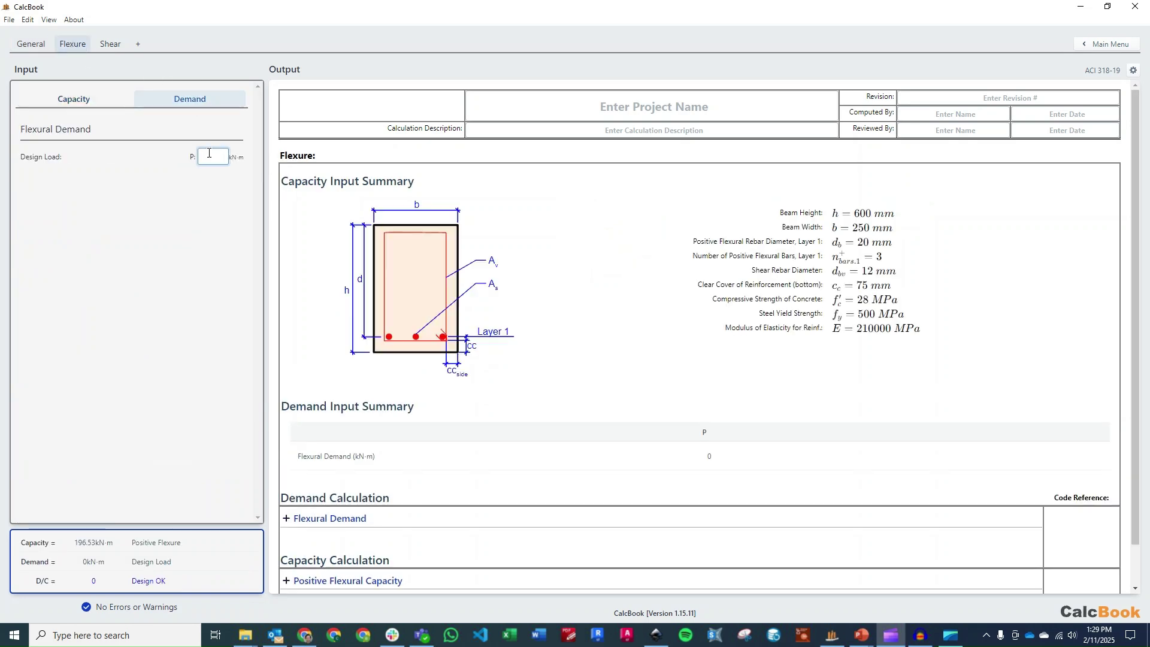
pyautogui.write('195')
pyautogui.click(84, 108)
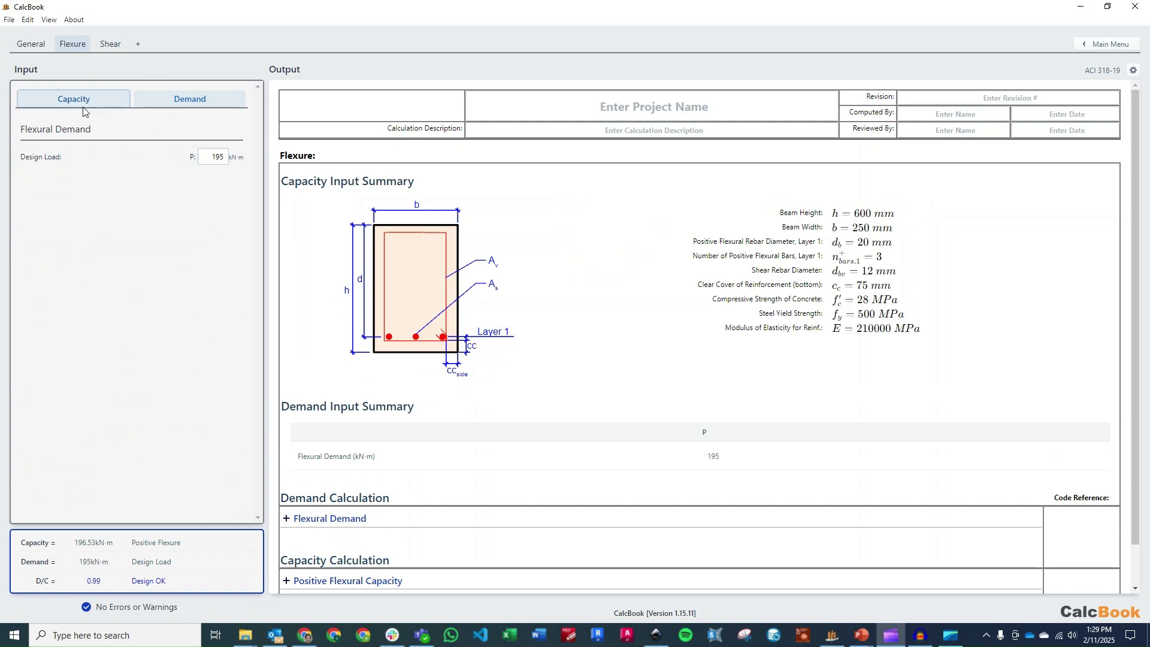
pyautogui.click(191, 100)
pyautogui.click(30, 44)
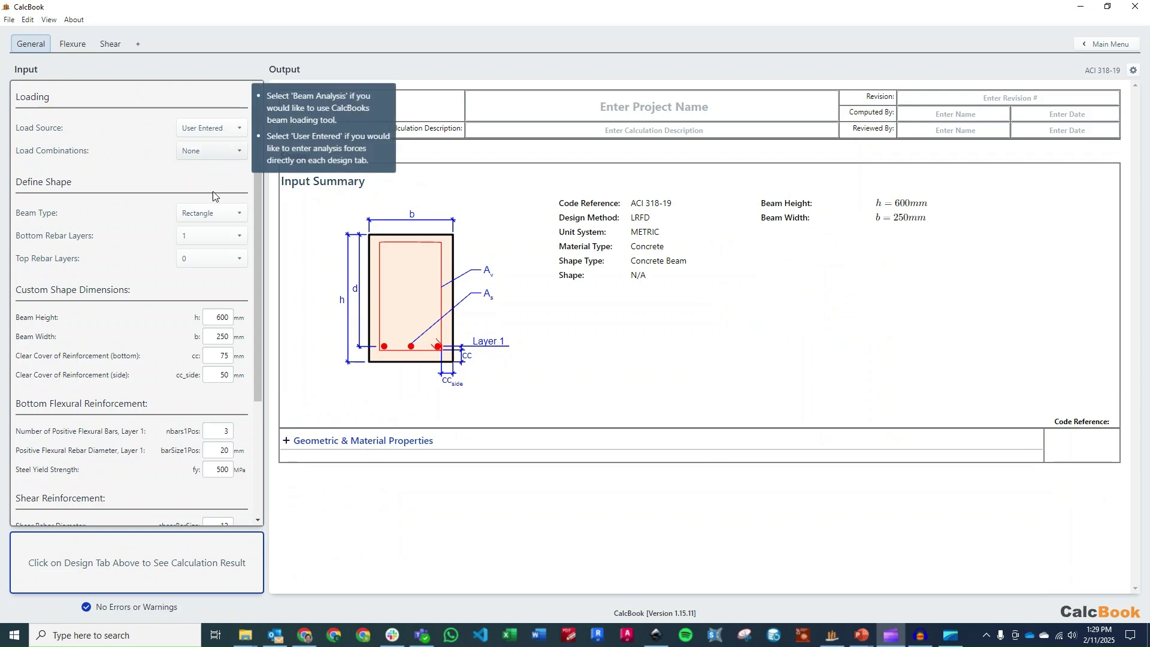
pyautogui.click(73, 43)
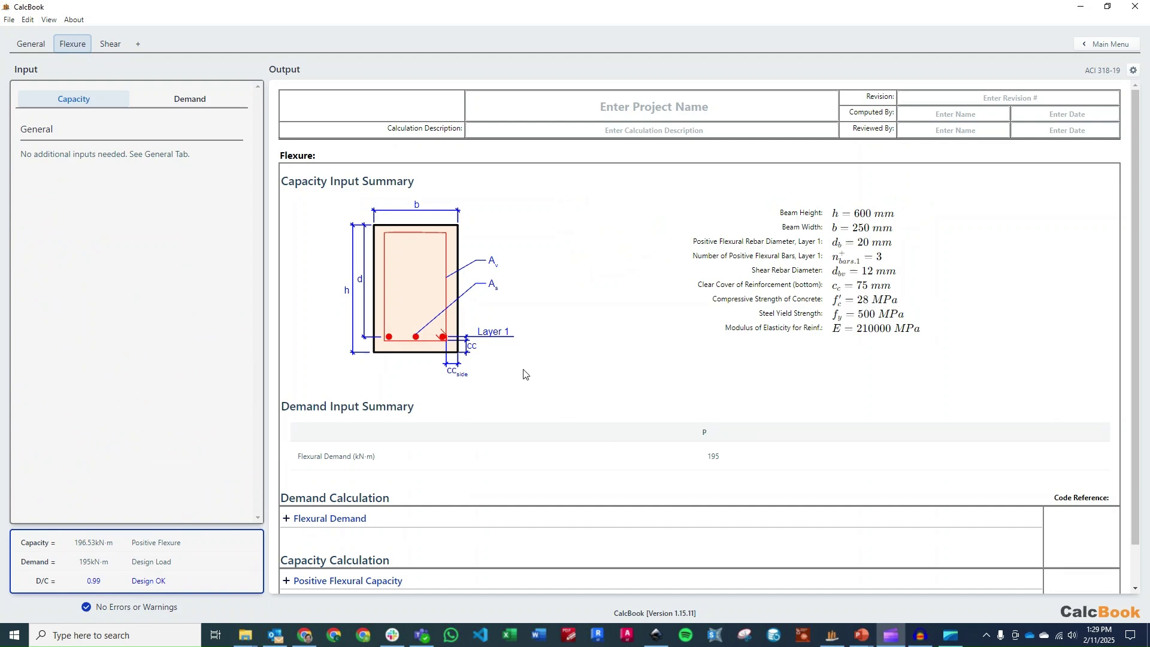
# Expand the positive flexural capacity strain diagram working: a = 79.2 mm, c = 93.18 mm, strain 0.013
pyautogui.scroll(-1, 506, 343)
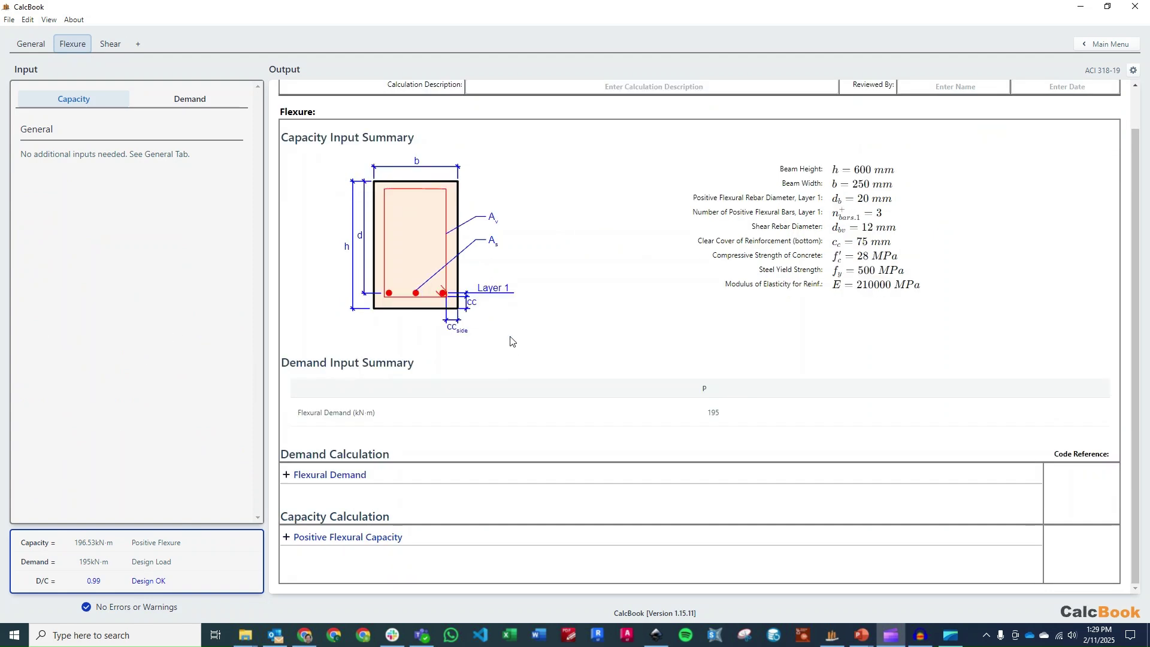
pyautogui.click(371, 542)
pyautogui.scroll(-2, 523, 341)
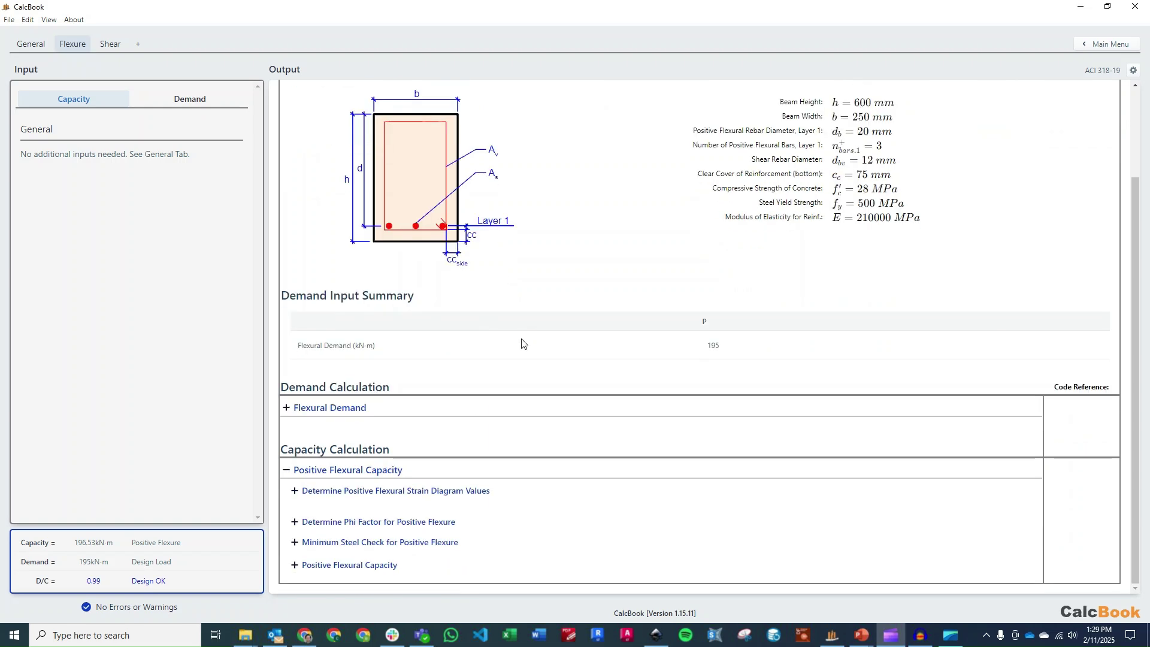
pyautogui.click(463, 492)
pyautogui.scroll(-5, 613, 325)
pyautogui.scroll(-1, 618, 331)
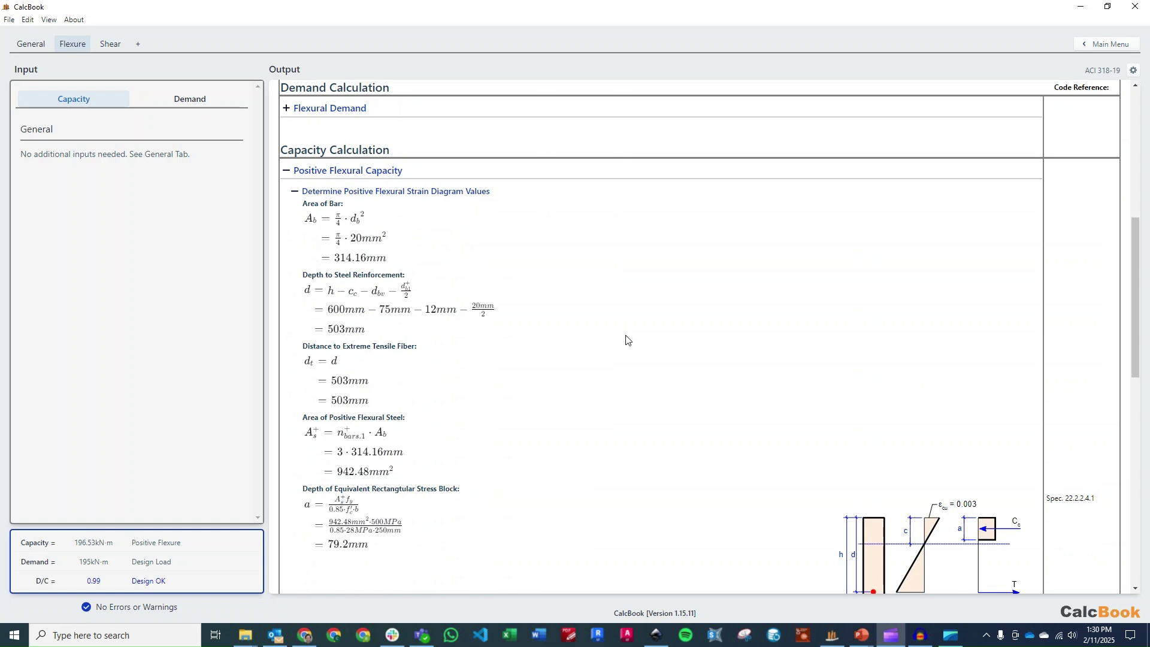
pyautogui.scroll(-1, 620, 335)
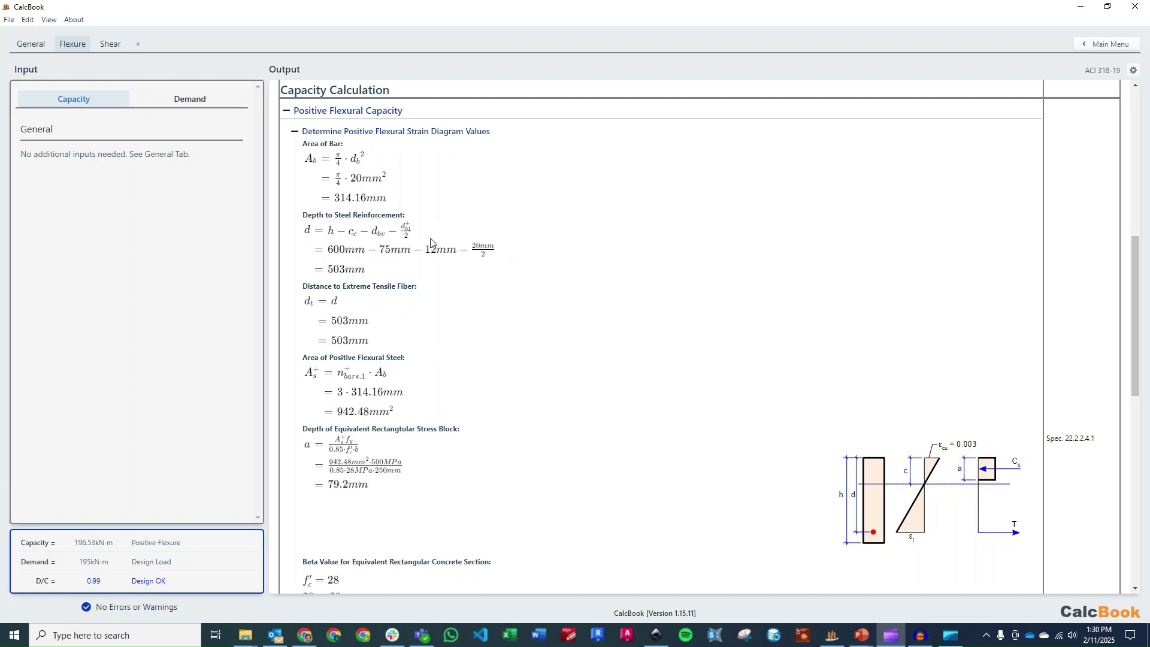
pyautogui.scroll(-3, 444, 284)
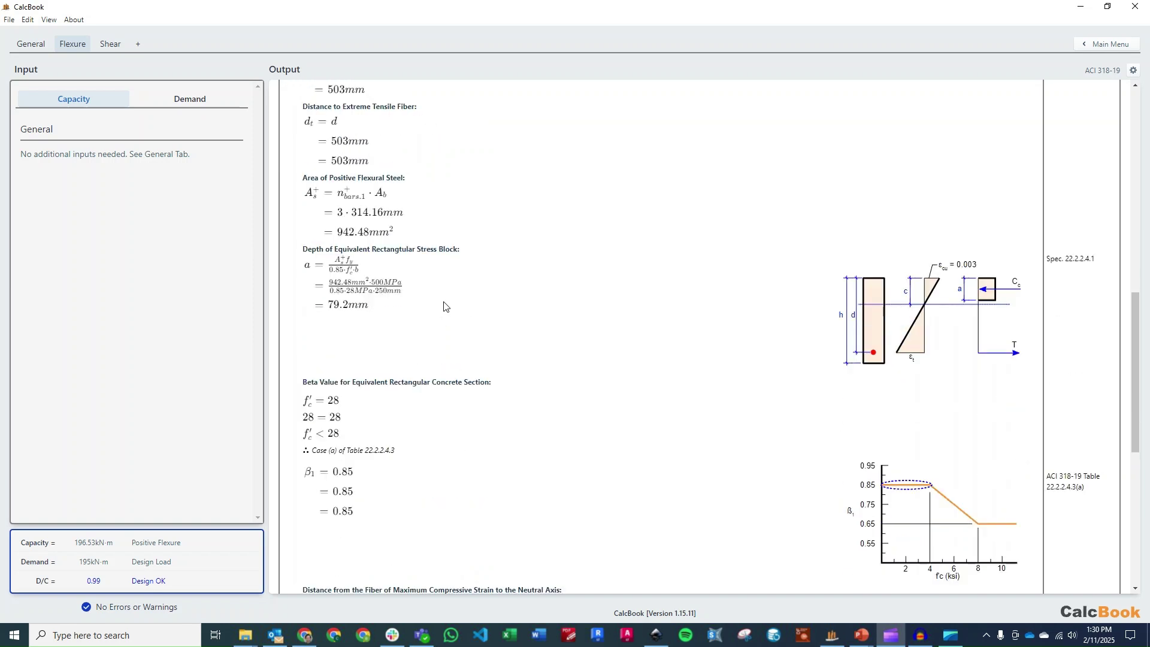
pyautogui.moveTo(895, 309)
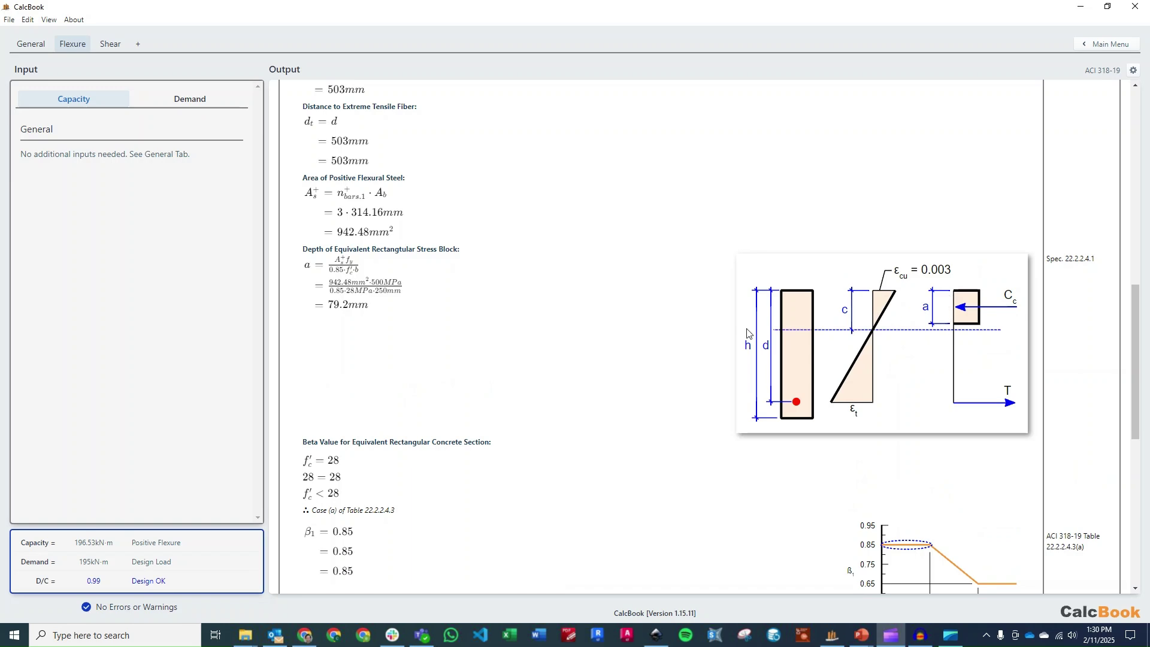
pyautogui.scroll(-3, 521, 346)
pyautogui.scroll(-3, 501, 353)
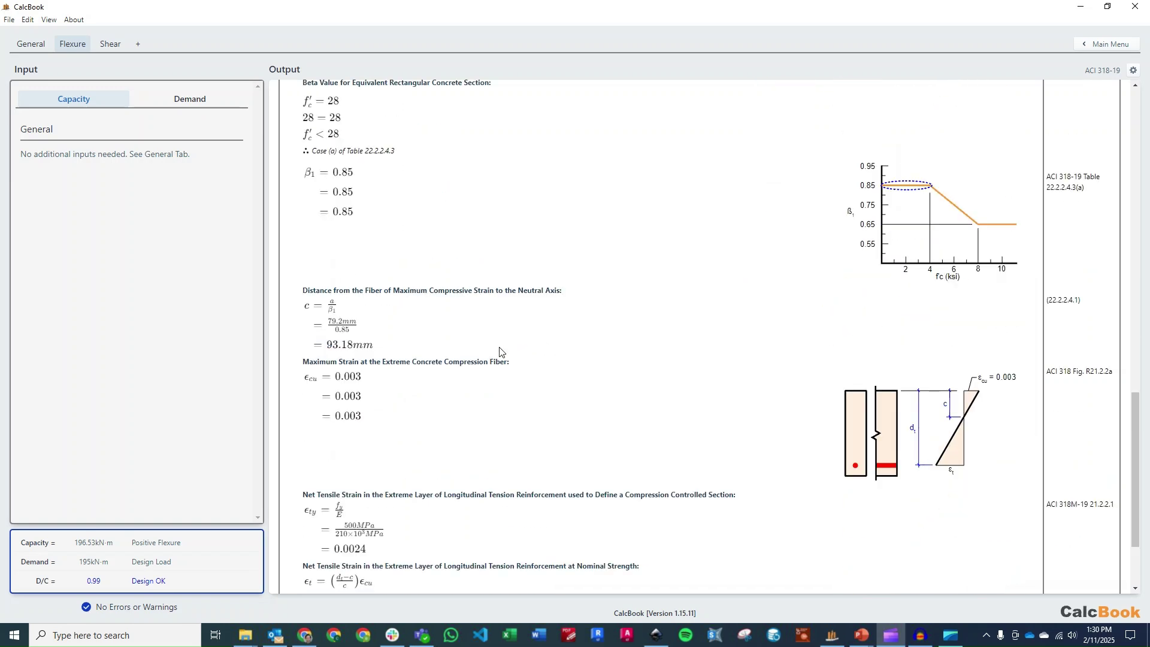
pyautogui.scroll(-1, 638, 314)
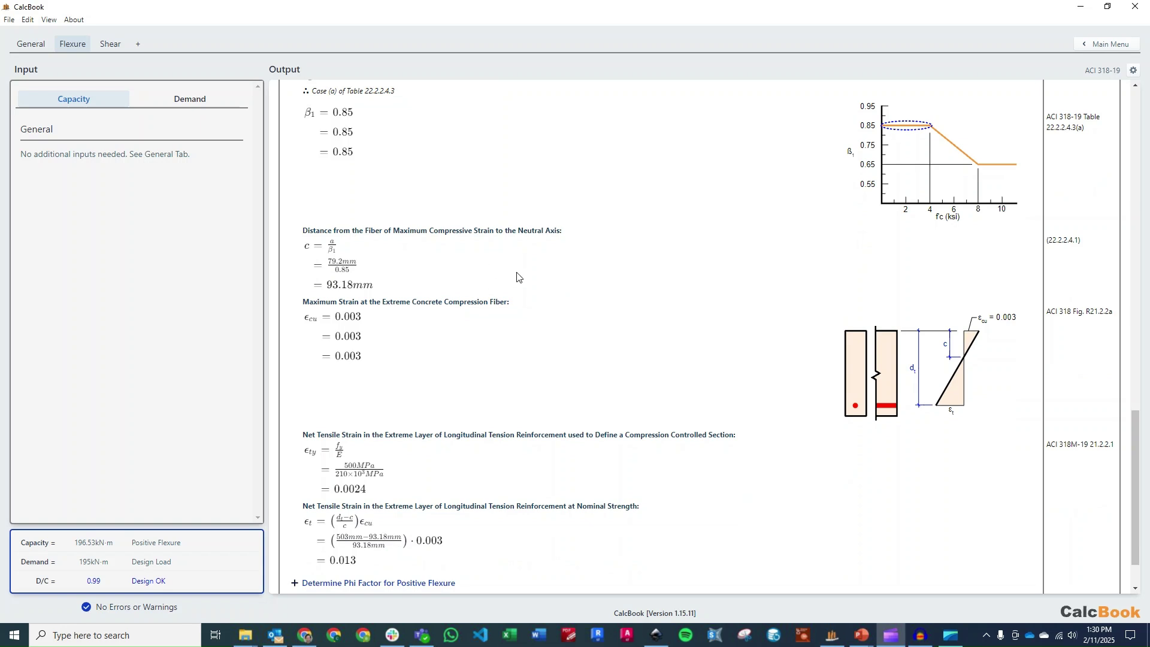
pyautogui.scroll(-1, 560, 295)
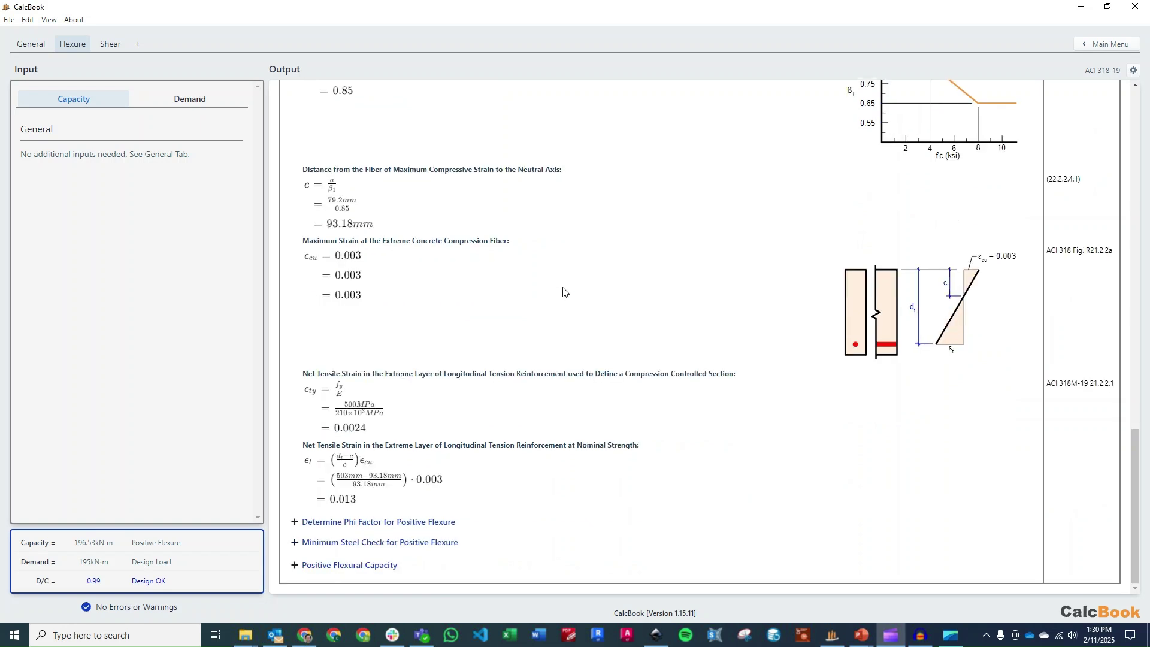
# Expand the phi factor, minimum steel check (942.48 ≥ 420 mm²) and final φMn = 196.53 kN·m working
pyautogui.click(446, 521)
pyautogui.scroll(-2, 509, 383)
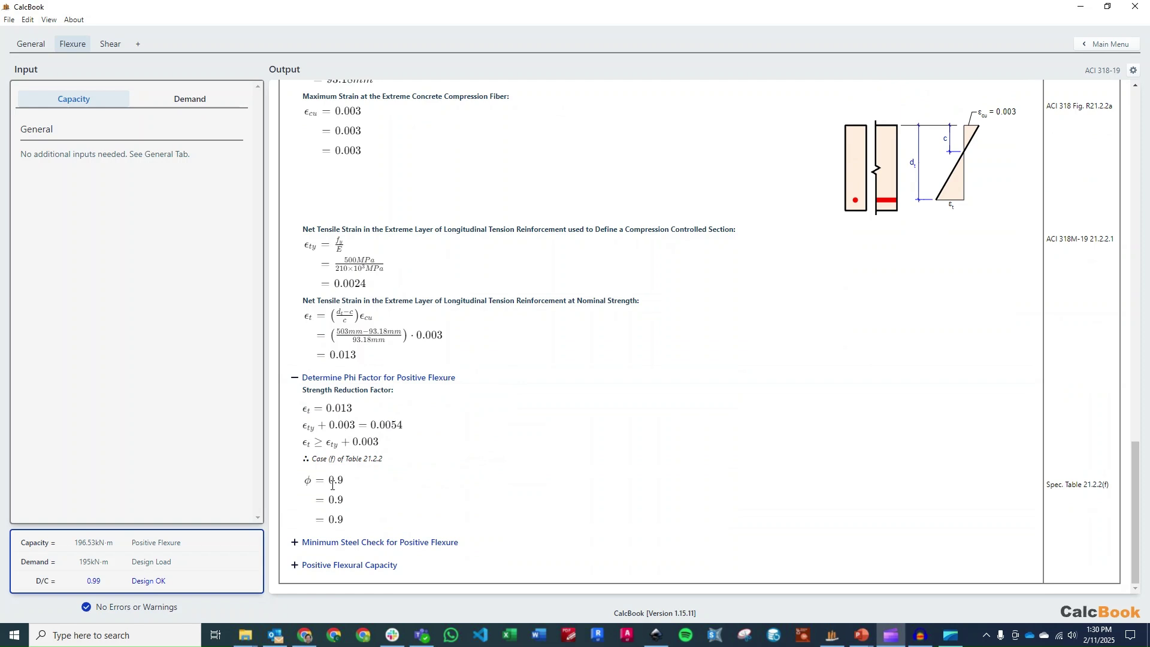
pyautogui.click(384, 542)
pyautogui.scroll(-5, 568, 411)
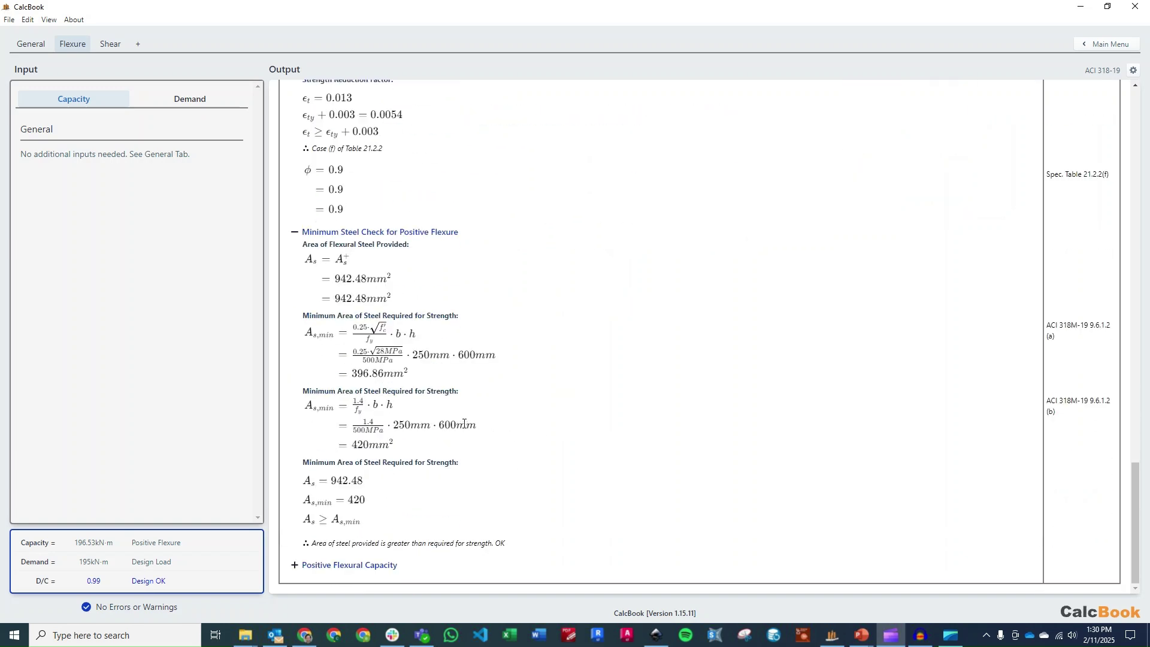
pyautogui.click(357, 565)
pyautogui.scroll(-3, 479, 419)
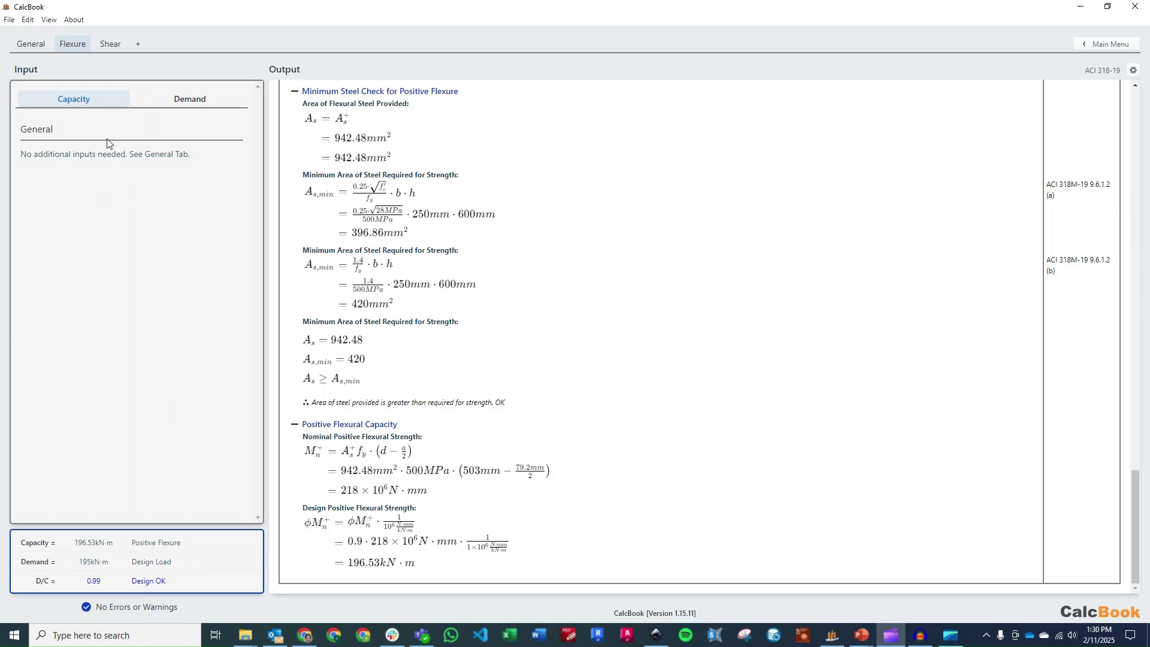
# On the Shear tab, enter a 125 kN shear Design Load P
pyautogui.click(114, 43)
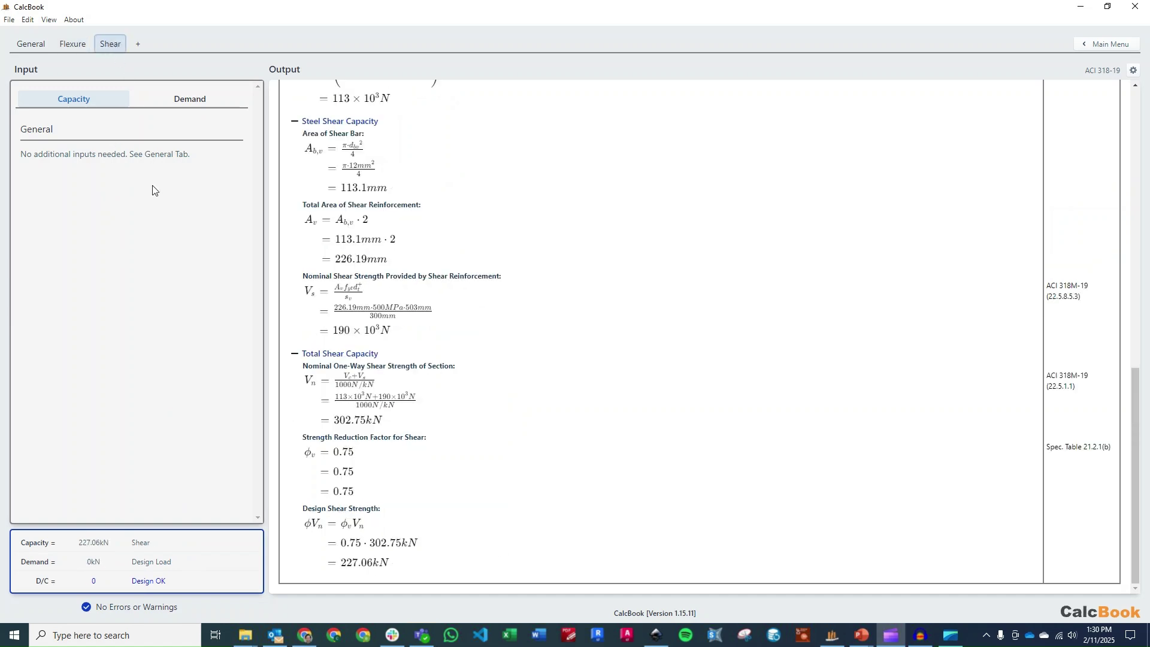
pyautogui.scroll(15, 383, 248)
pyautogui.click(212, 102)
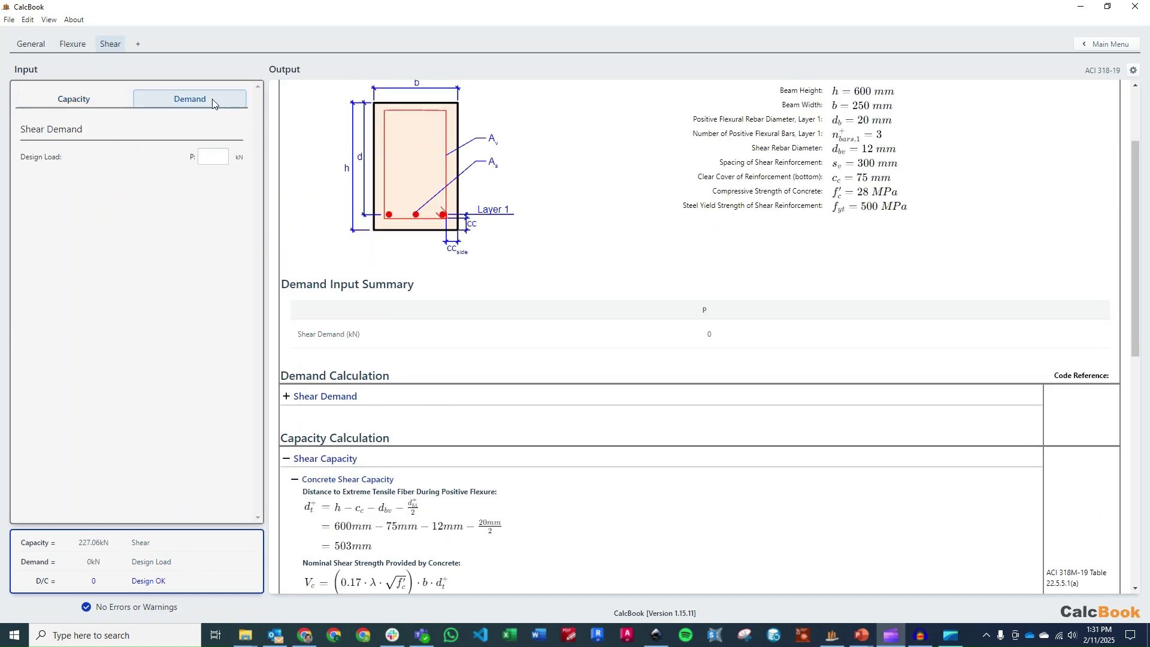
pyautogui.click(212, 156)
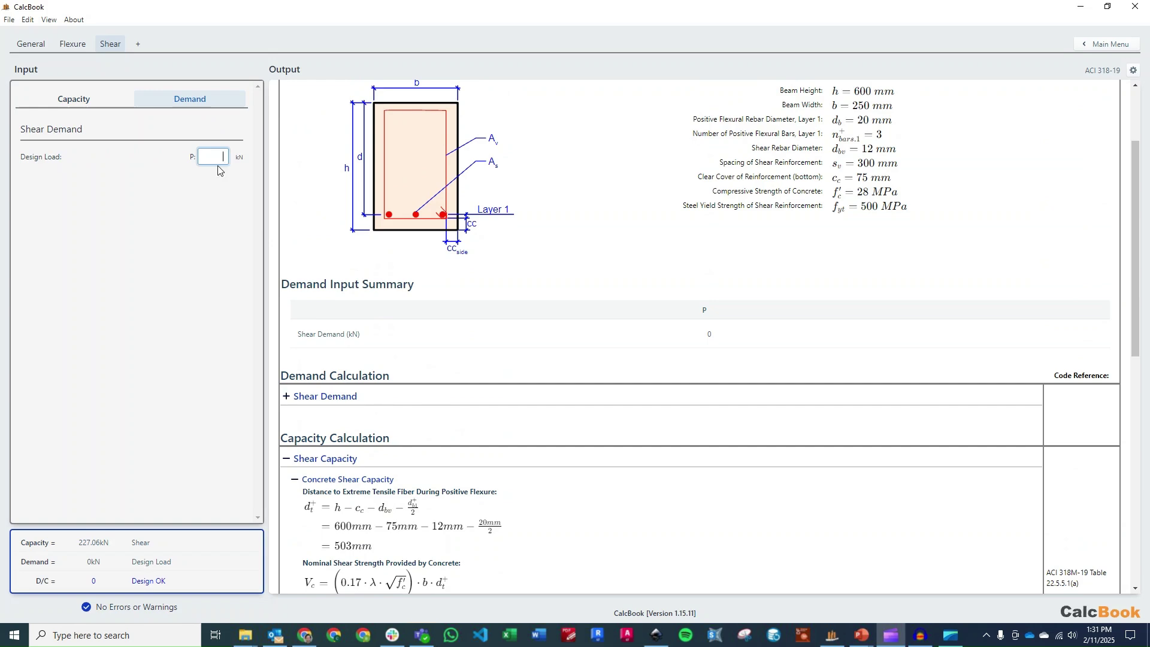
pyautogui.click(199, 190)
# Review the shear capacity working: φVn = 0.75 × 302.75 = 227.06 kN, D/C 0.55
pyautogui.scroll(-1, 557, 255)
pyautogui.scroll(-2, 536, 246)
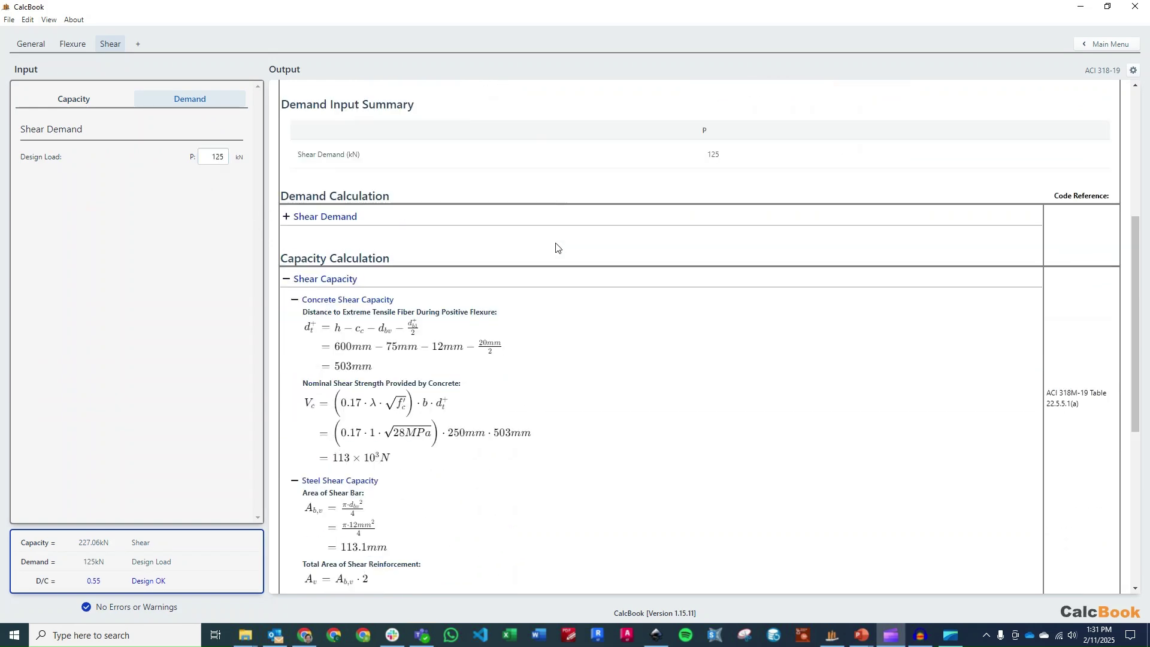
pyautogui.scroll(-2, 560, 242)
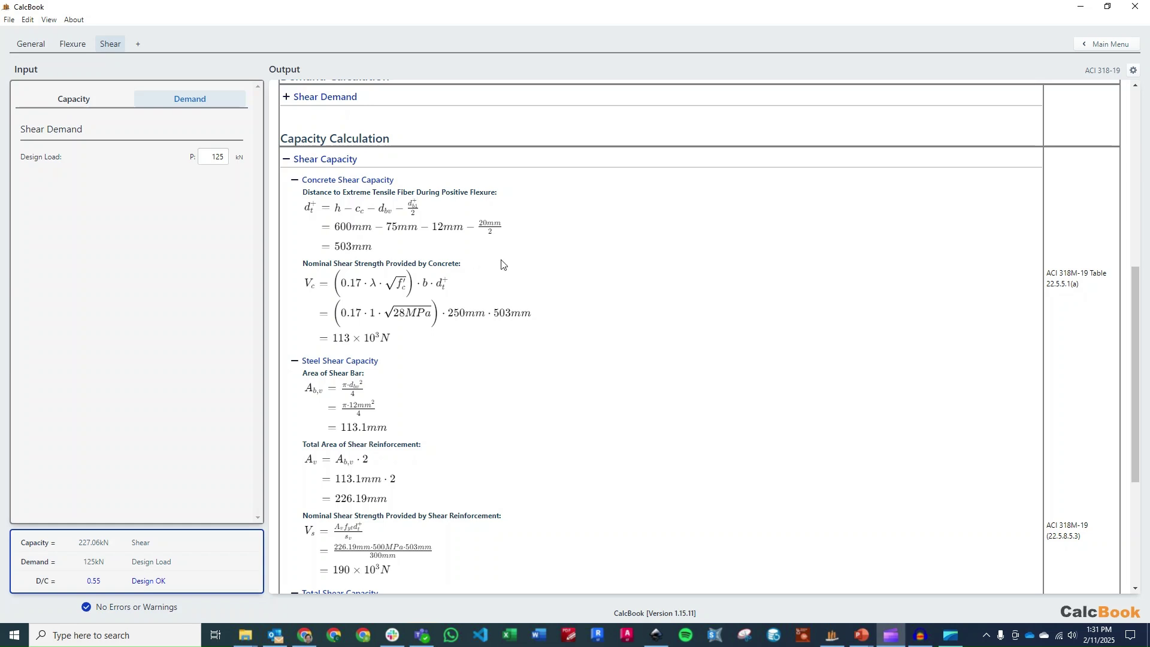
pyautogui.scroll(-1, 442, 255)
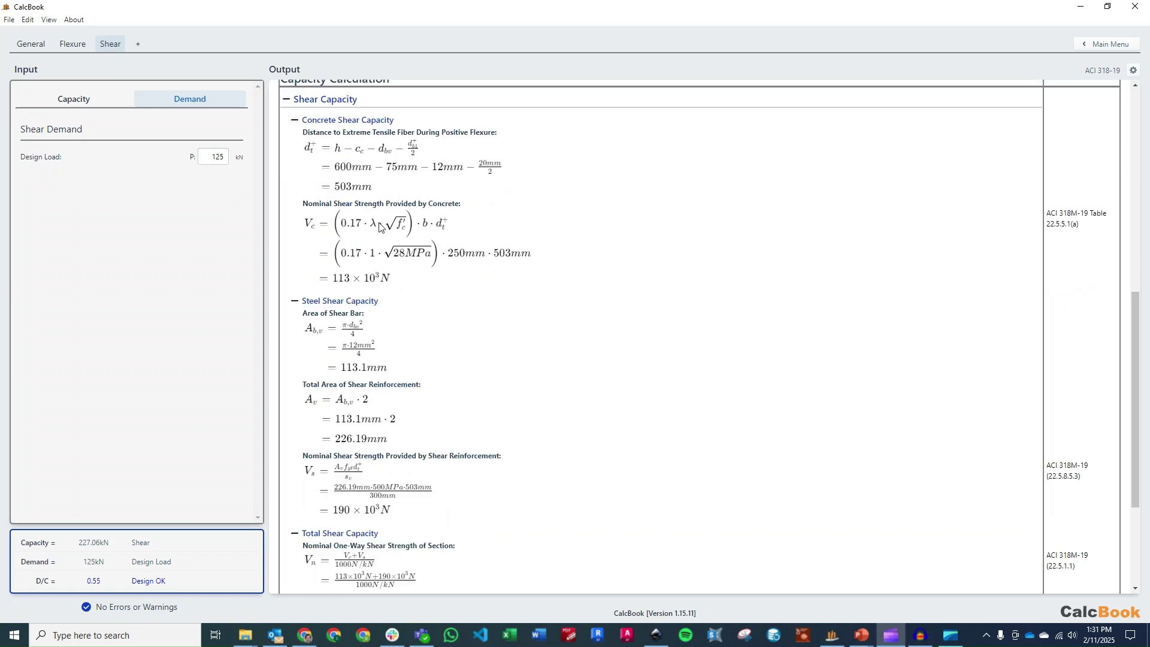
pyautogui.scroll(-1, 379, 233)
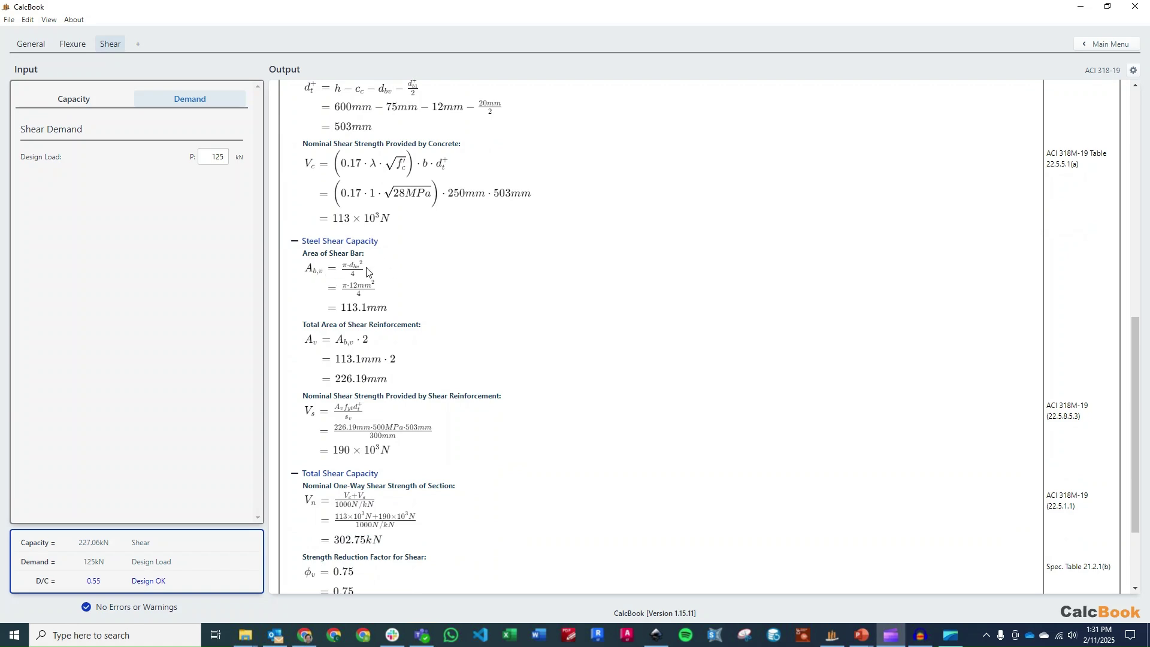
pyautogui.scroll(-1, 381, 285)
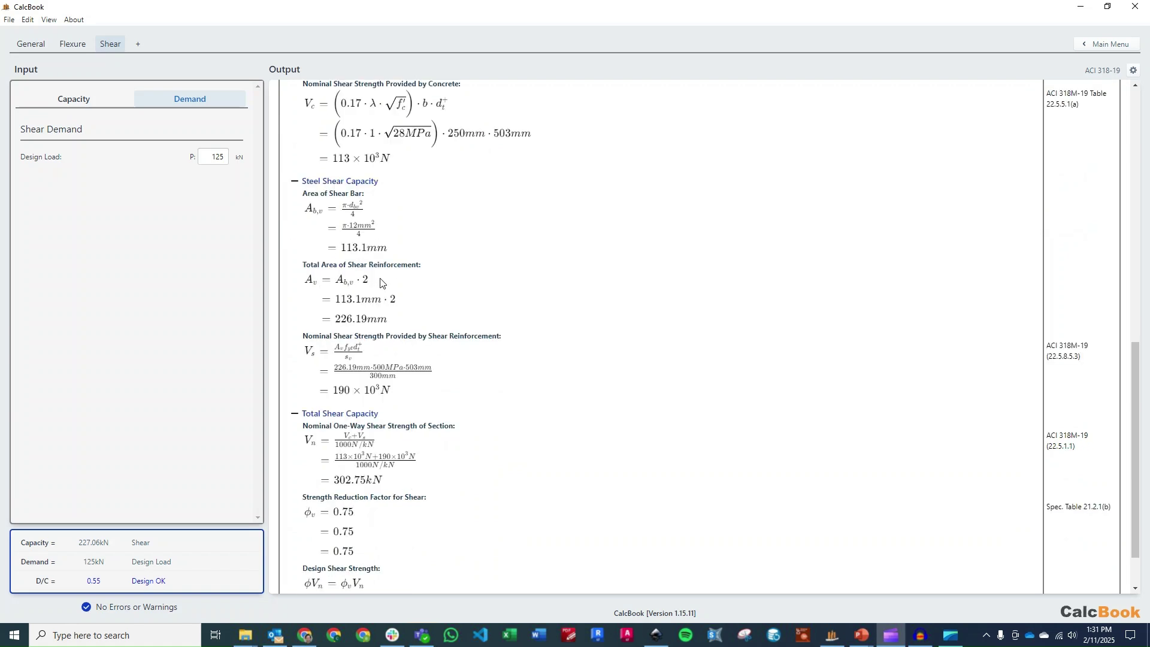
pyautogui.scroll(-1, 387, 290)
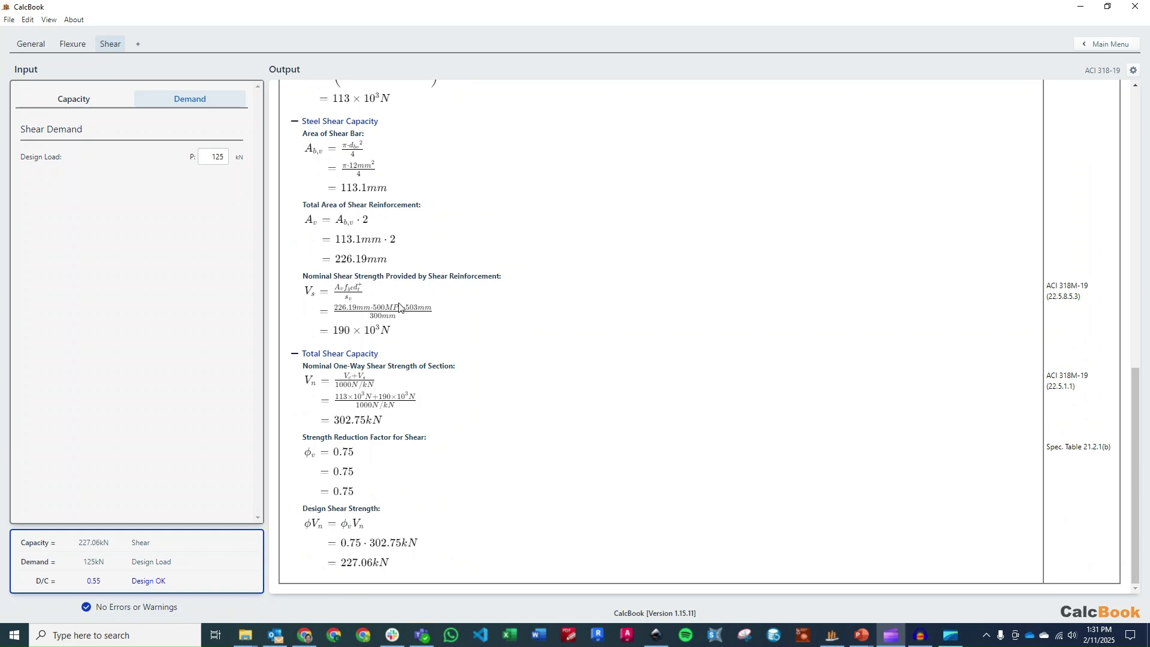